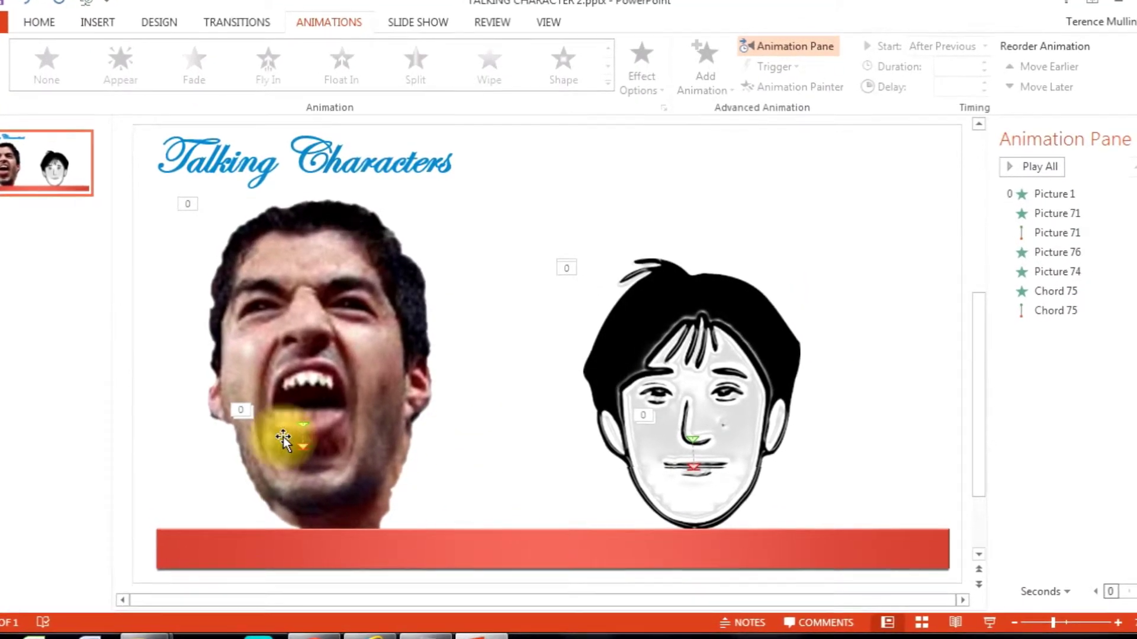
Step: Drag the mouth piece and cartoon face aside to reveal the layers, then preview the animations
{"action": "left_click", "coordinate": [283, 438]}
{"action": "left_click_drag", "start_coordinate": [283, 438], "coordinate": [496, 441]}
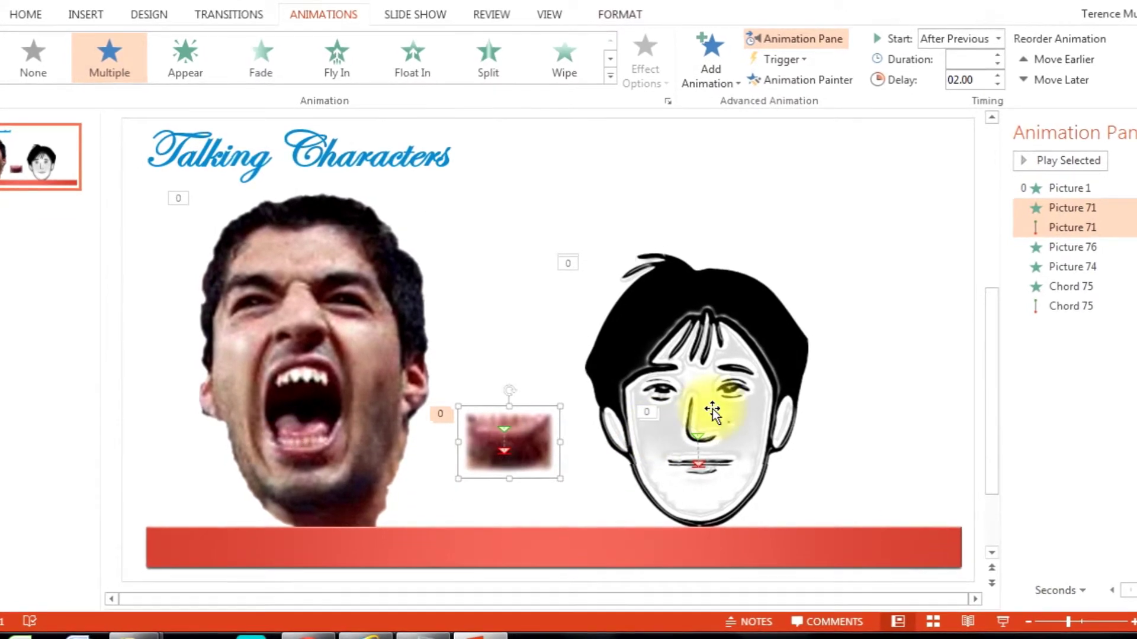
{"action": "left_click_drag", "start_coordinate": [713, 408], "coordinate": [878, 321]}
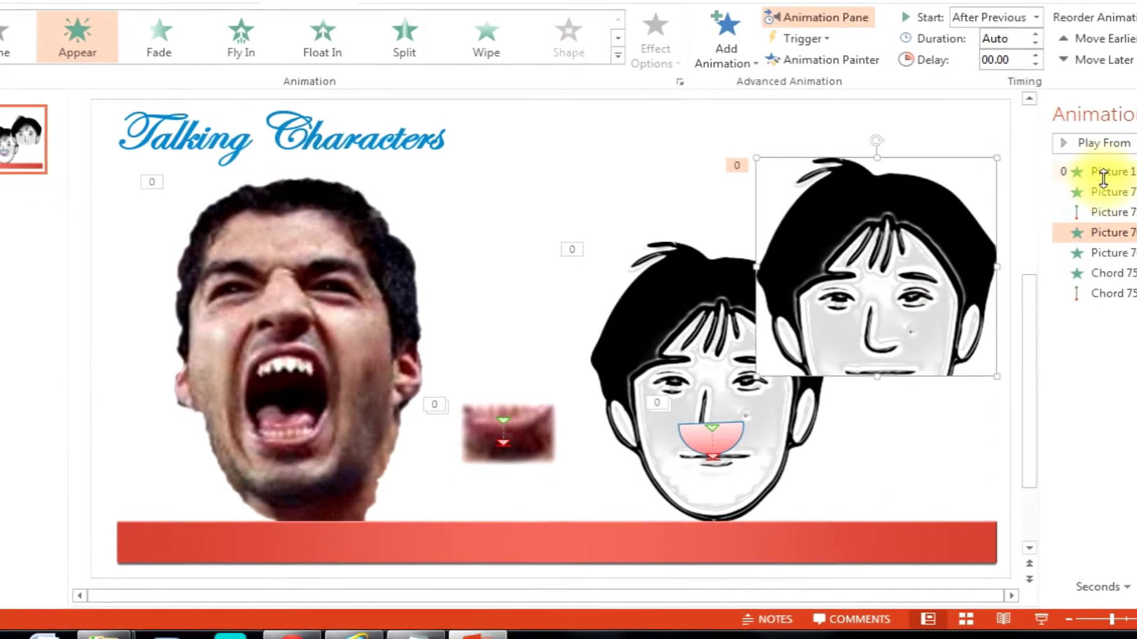
{"action": "left_click", "coordinate": [1105, 143]}
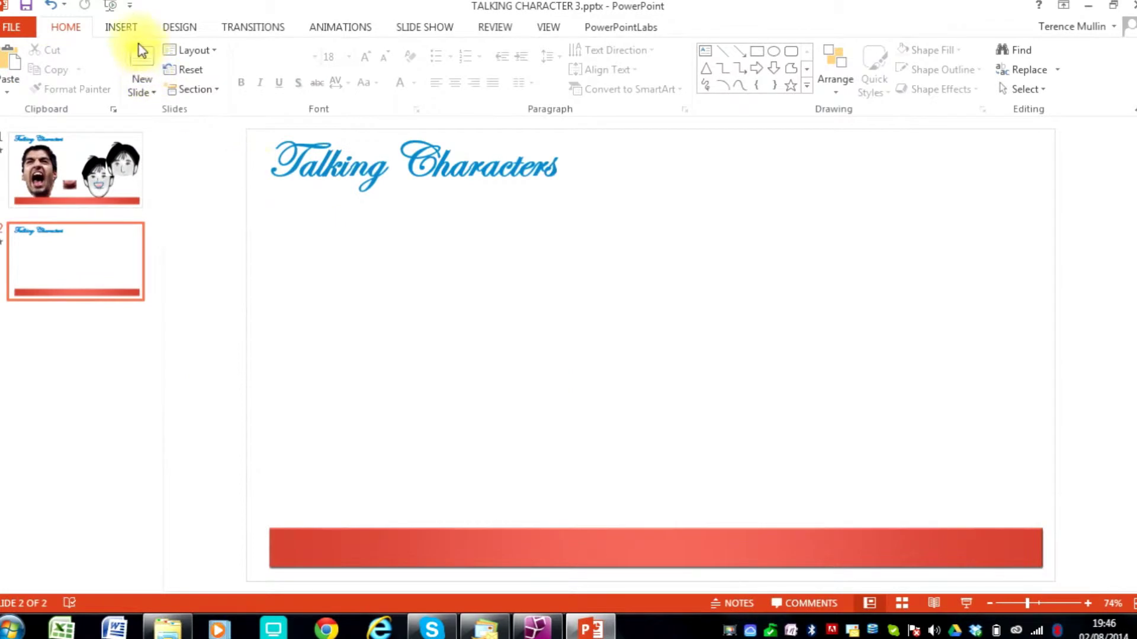
Step: Insert the picture Suarez head.png onto slide 2
{"action": "left_click", "coordinate": [121, 28]}
{"action": "left_click", "coordinate": [94, 65]}
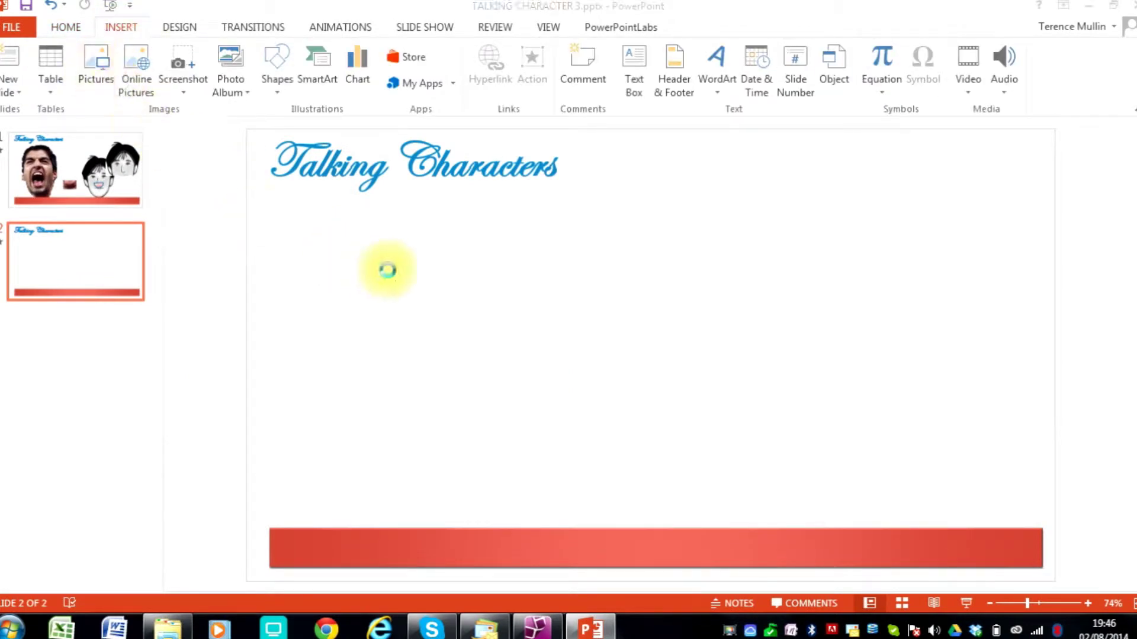
{"action": "left_click_drag", "start_coordinate": [492, 121], "coordinate": [492, 165]}
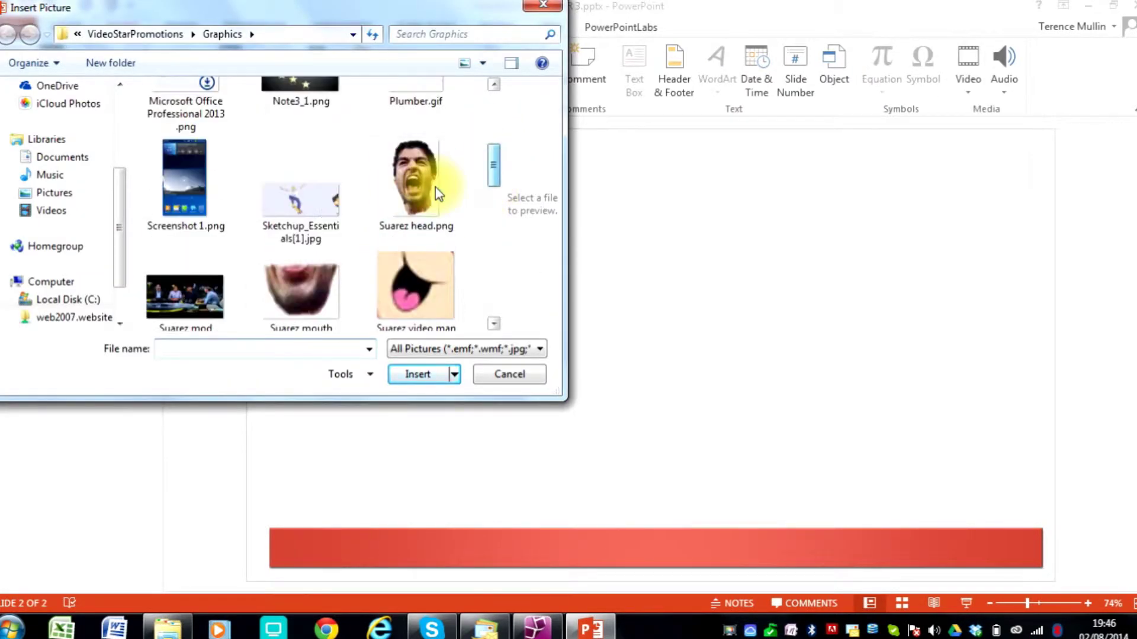
{"action": "left_click", "coordinate": [403, 186]}
{"action": "left_click", "coordinate": [411, 376]}
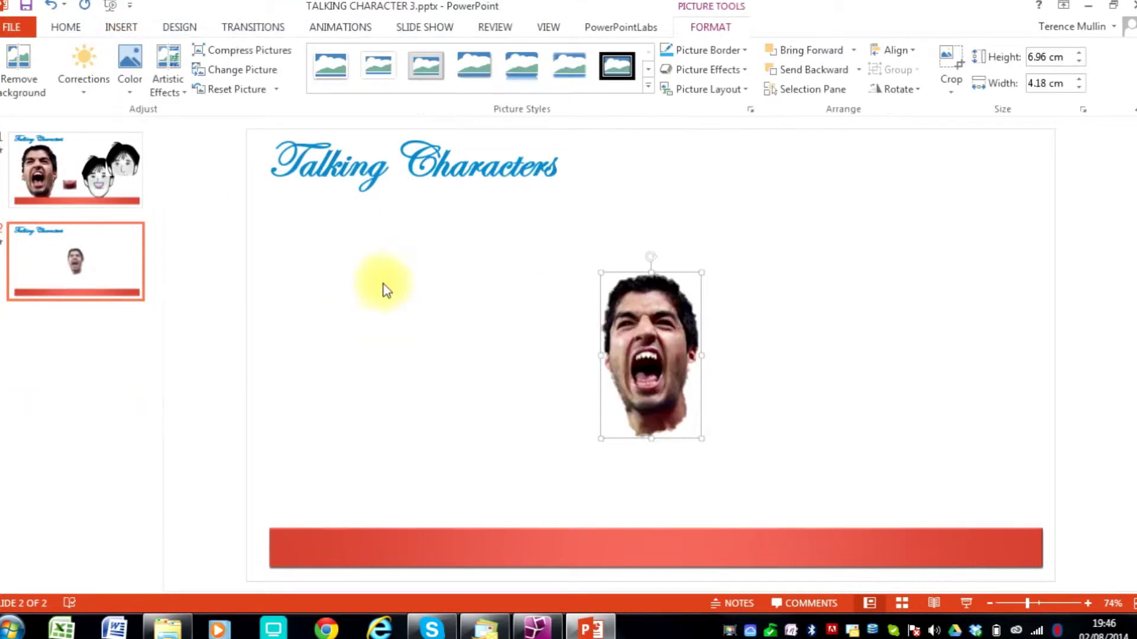
Step: Move the head to the left, enlarge it to 11.2 × 6.73 cm, and paste a copy
{"action": "left_click_drag", "start_coordinate": [659, 345], "coordinate": [363, 324]}
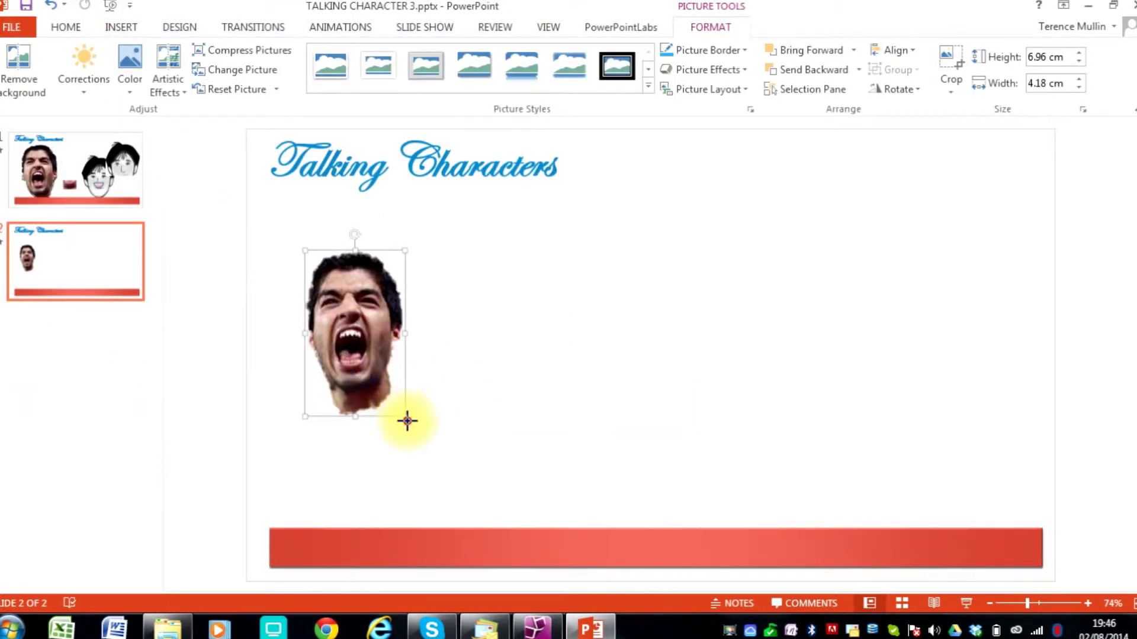
{"action": "left_click_drag", "start_coordinate": [407, 421], "coordinate": [584, 396]}
{"action": "key", "text": "ctrl+v"}
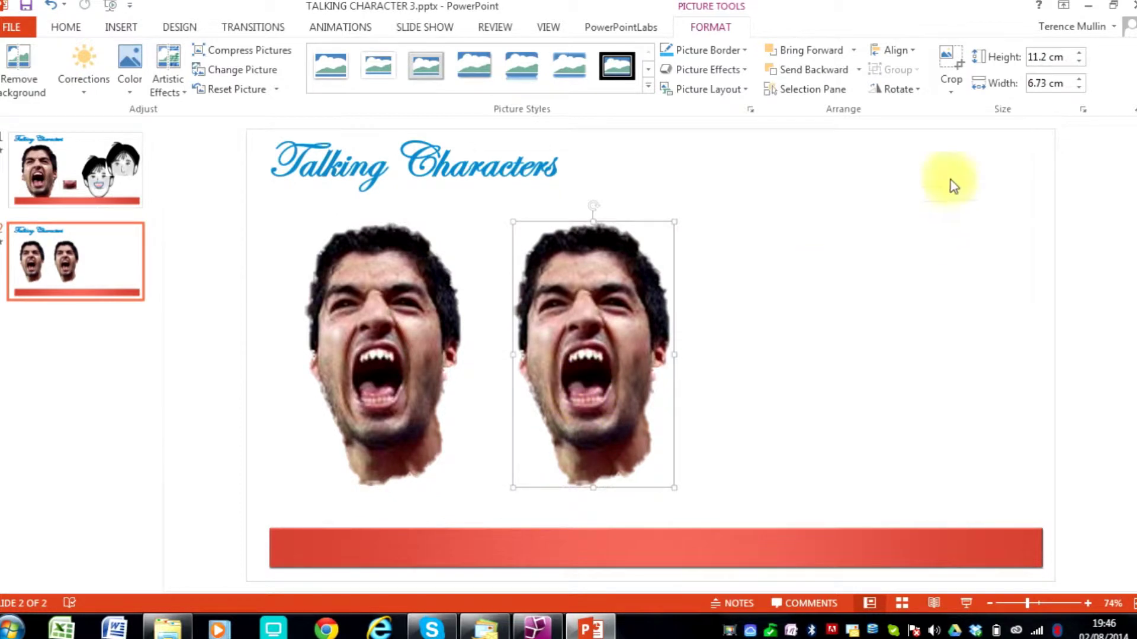
Step: Crop the head copy from all four sides to a 1.79 × 3.15 cm mouth strip and move it aside
{"action": "left_click", "coordinate": [951, 68]}
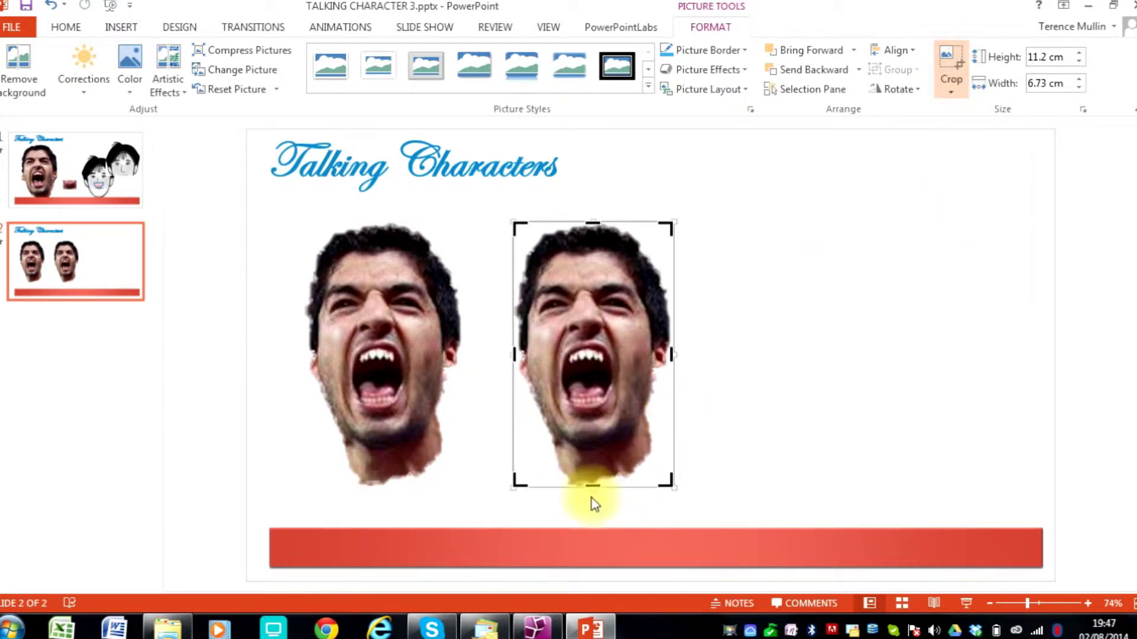
{"action": "left_click_drag", "start_coordinate": [591, 483], "coordinate": [590, 422]}
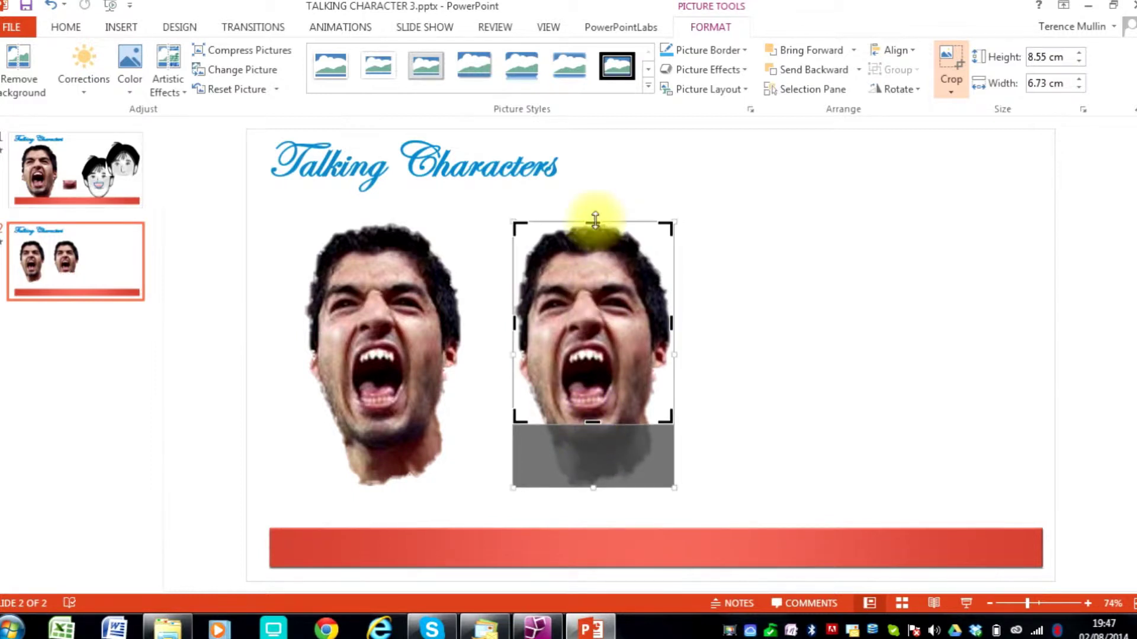
{"action": "left_click_drag", "start_coordinate": [592, 222], "coordinate": [589, 382]}
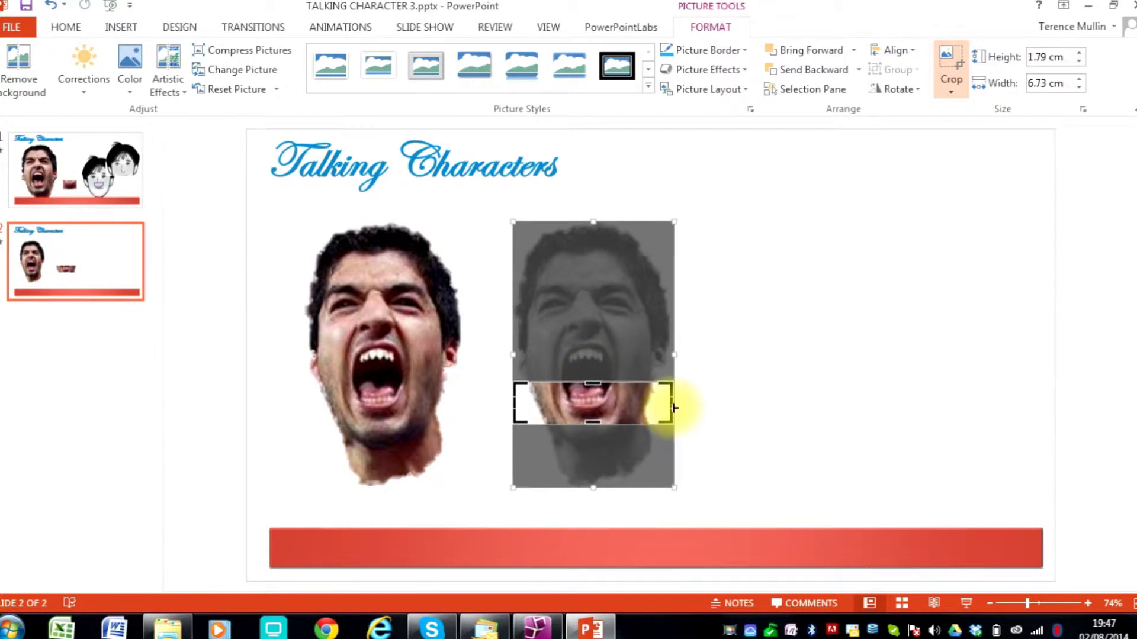
{"action": "left_click_drag", "start_coordinate": [671, 407], "coordinate": [620, 407]}
{"action": "left_click_drag", "start_coordinate": [514, 406], "coordinate": [525, 405]}
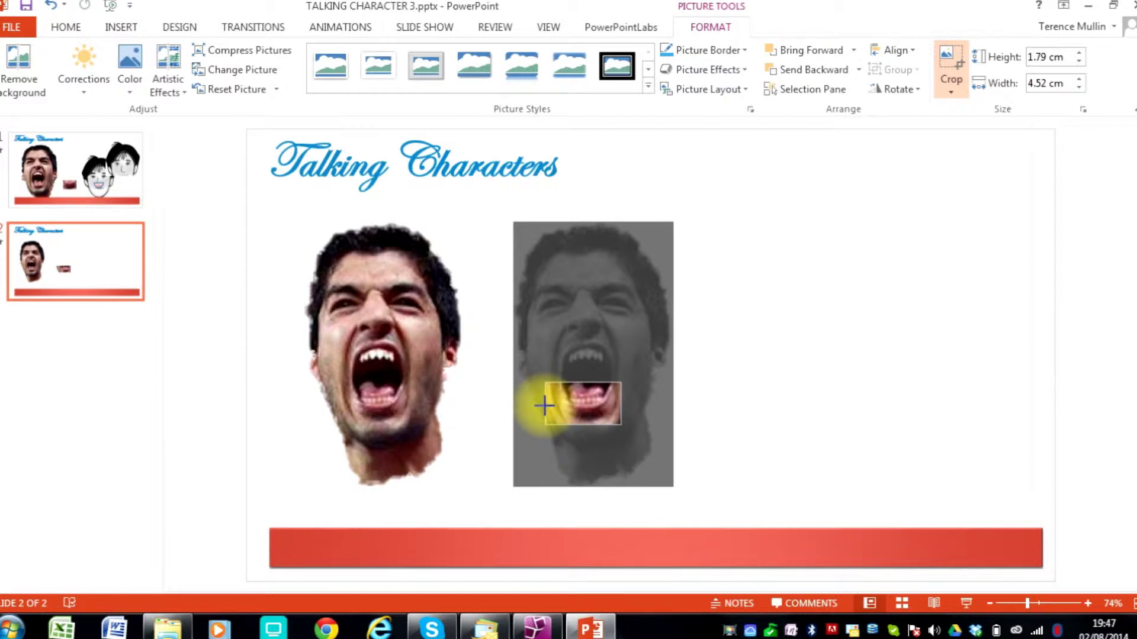
{"action": "left_click_drag", "start_coordinate": [544, 405], "coordinate": [544, 406]}
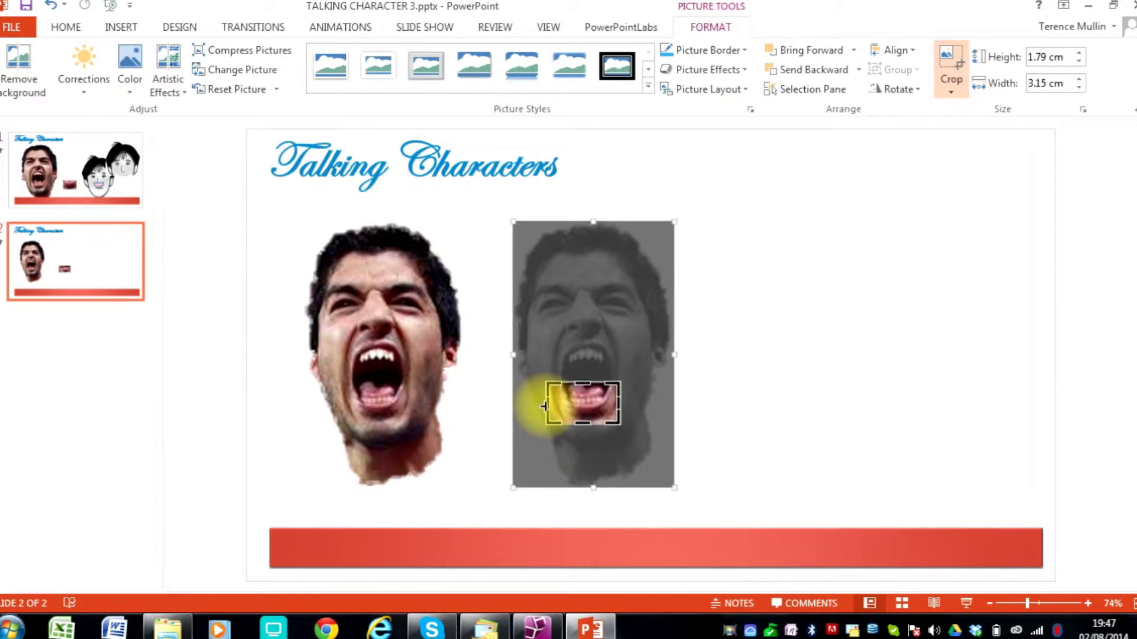
{"action": "left_click", "coordinate": [796, 388]}
{"action": "left_click_drag", "start_coordinate": [602, 408], "coordinate": [616, 384]}
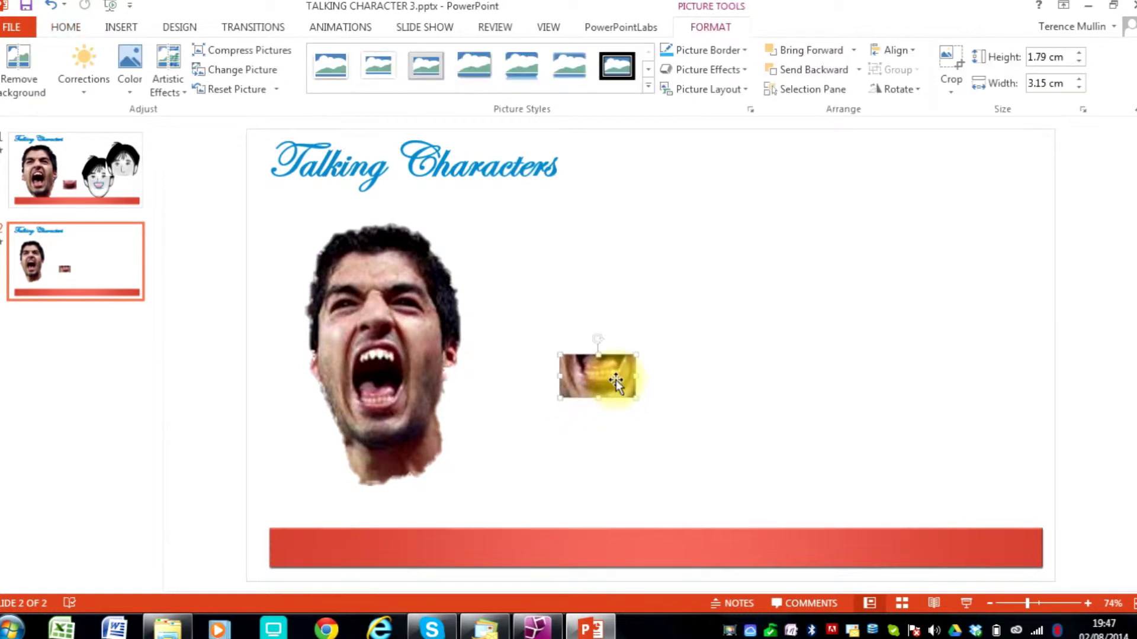
Step: Give the mouth strip 10 Point soft edges and place it over the Suarez face's mouth
{"action": "left_click", "coordinate": [715, 70]}
{"action": "mouse_move", "coordinate": [726, 251]}
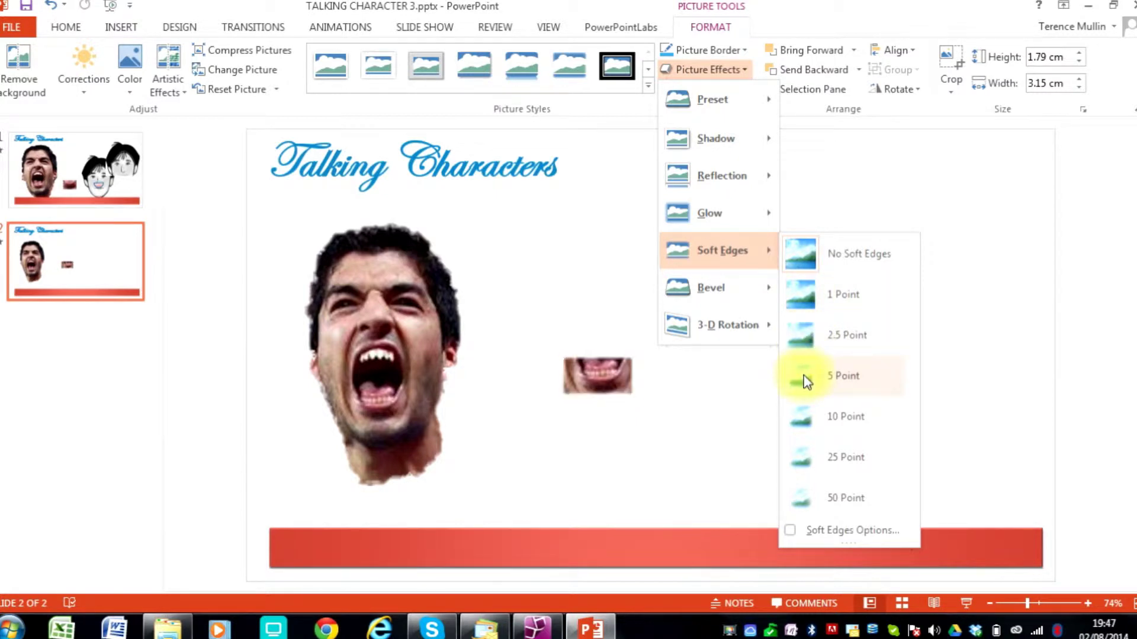
{"action": "left_click", "coordinate": [804, 416]}
{"action": "left_click_drag", "start_coordinate": [604, 374], "coordinate": [382, 405]}
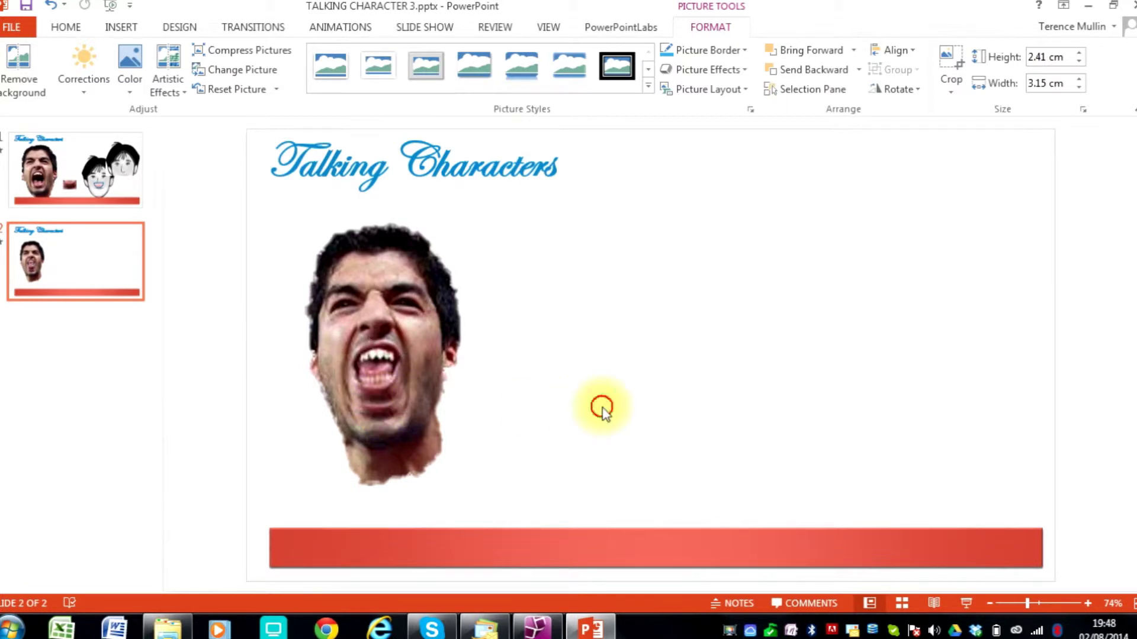
{"action": "left_click", "coordinate": [601, 409]}
Step: Apply a Down motion path to the mouth piece and shorten it to a slight drop
{"action": "left_click", "coordinate": [381, 396]}
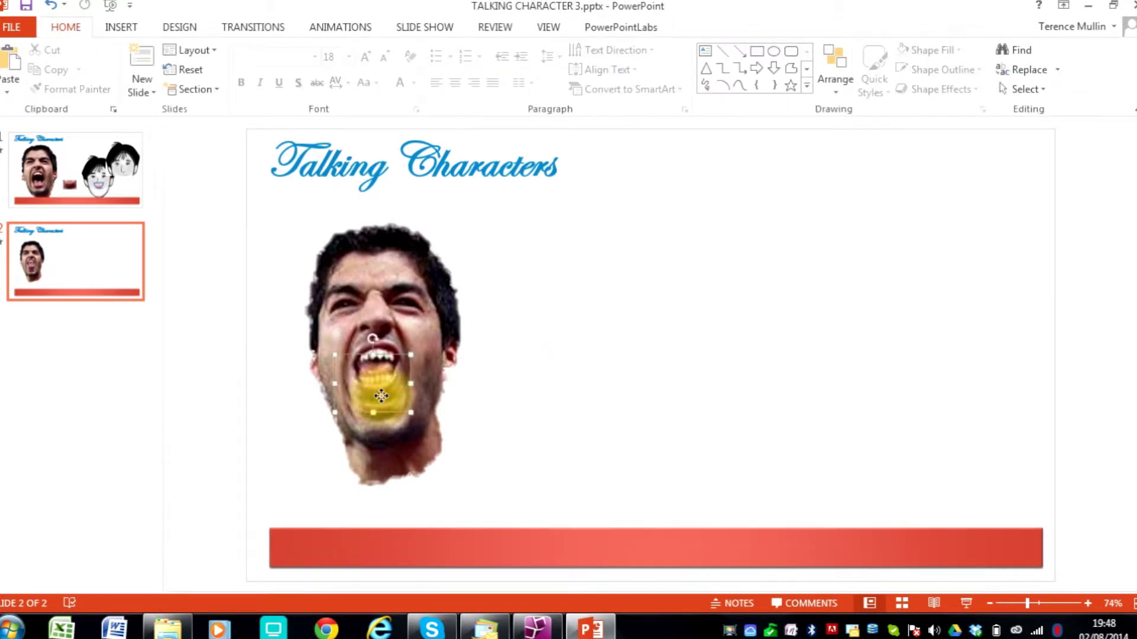
{"action": "left_click", "coordinate": [344, 25]}
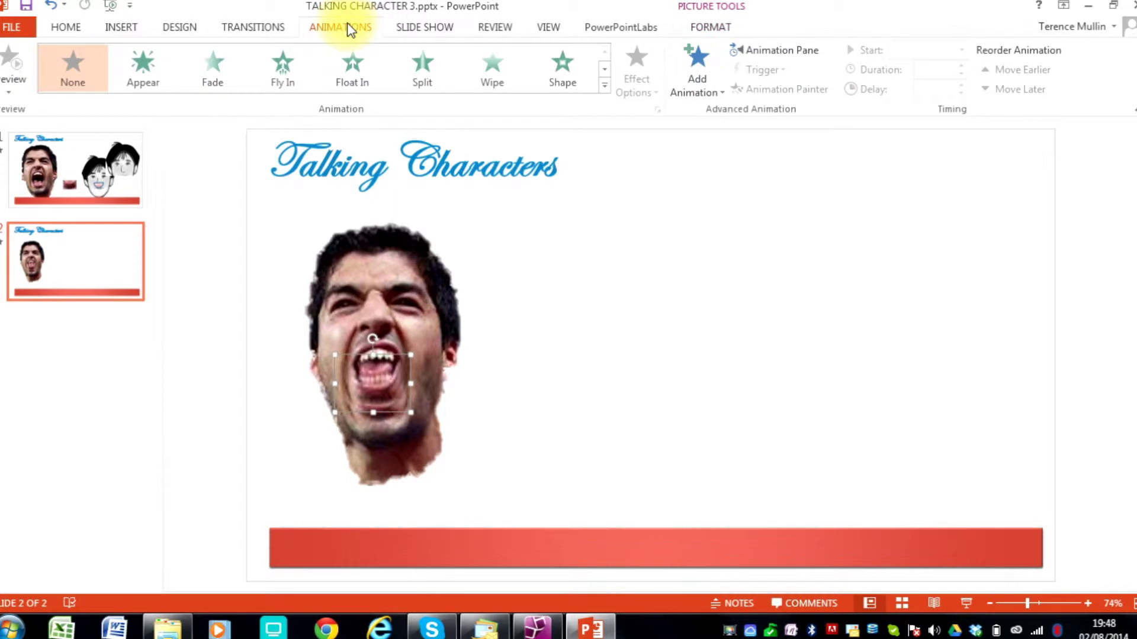
{"action": "left_click", "coordinate": [603, 87]}
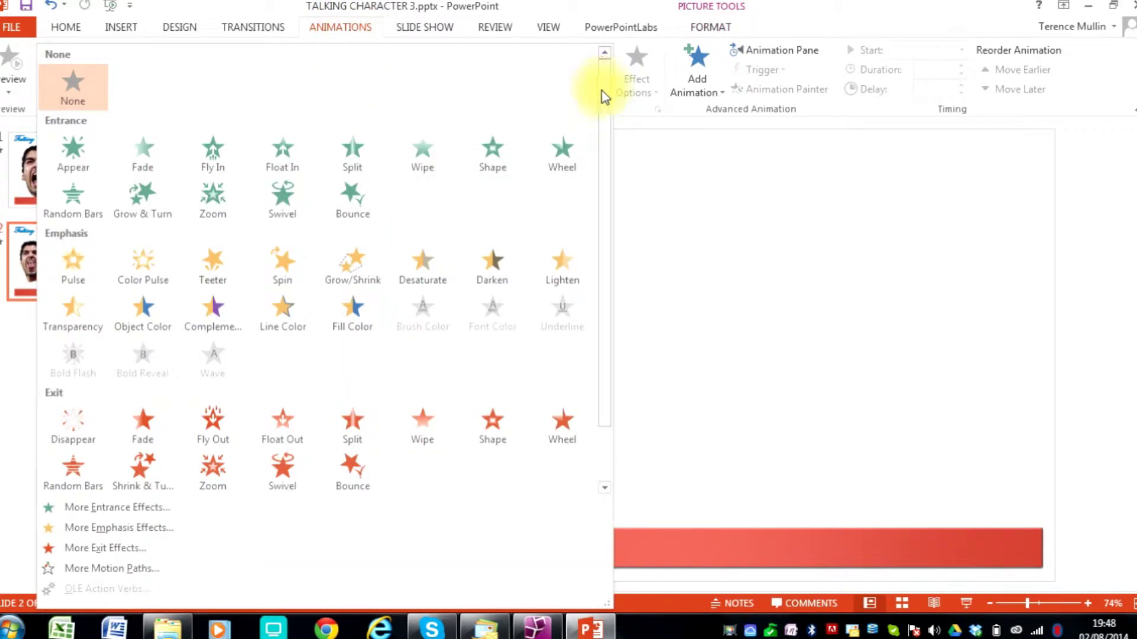
{"action": "left_click", "coordinate": [123, 567]}
{"action": "left_click", "coordinate": [593, 431]}
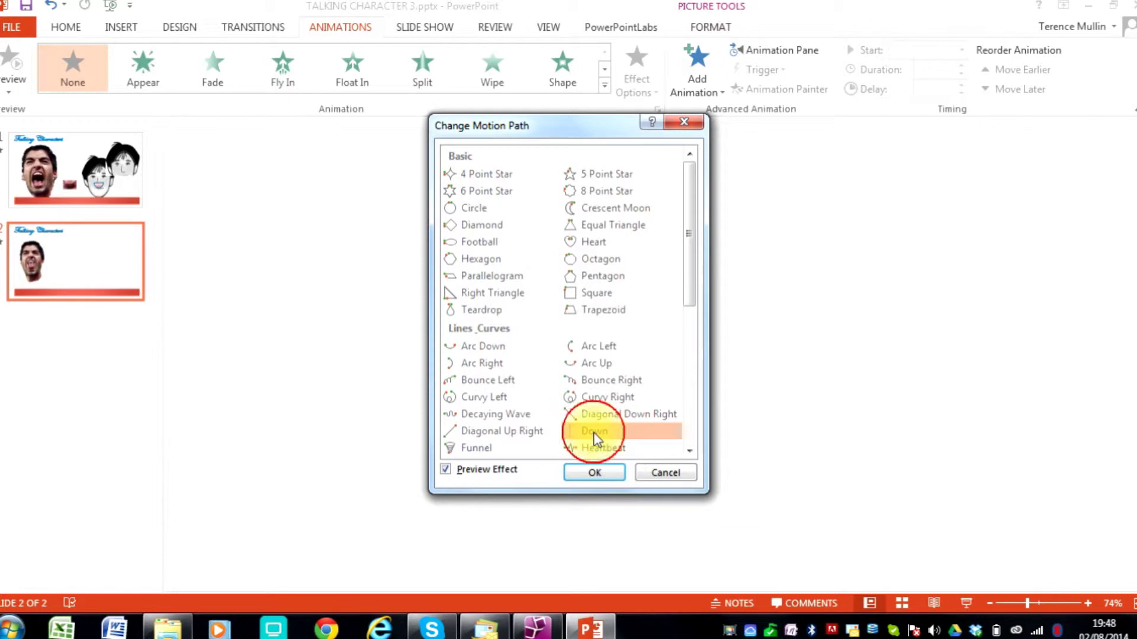
{"action": "left_click", "coordinate": [593, 473]}
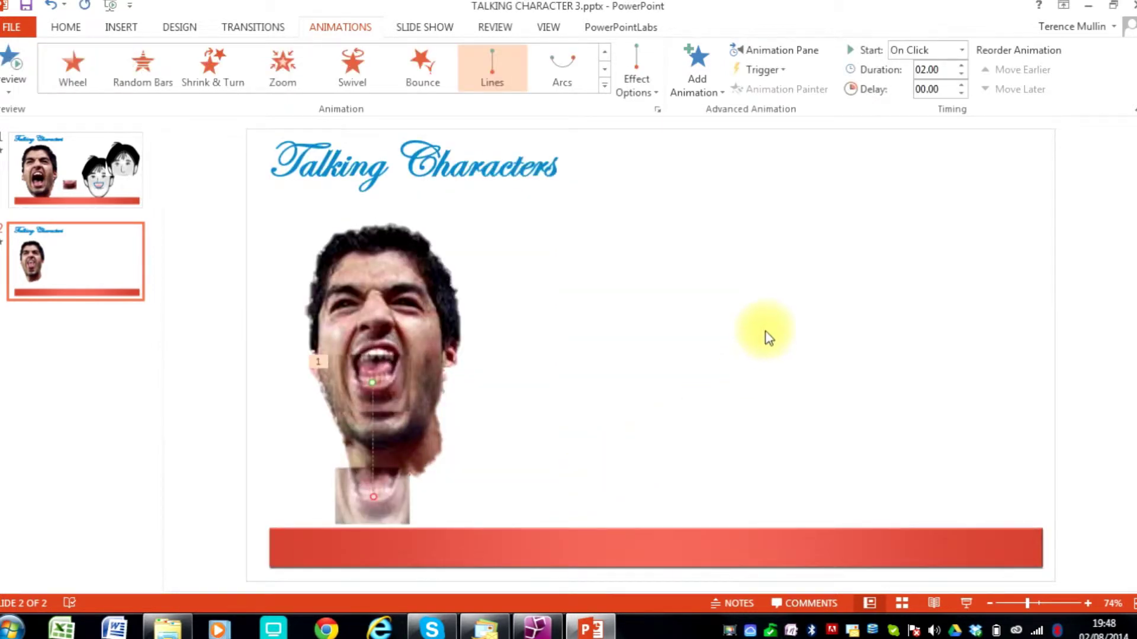
{"action": "left_click_drag", "start_coordinate": [371, 495], "coordinate": [371, 413]}
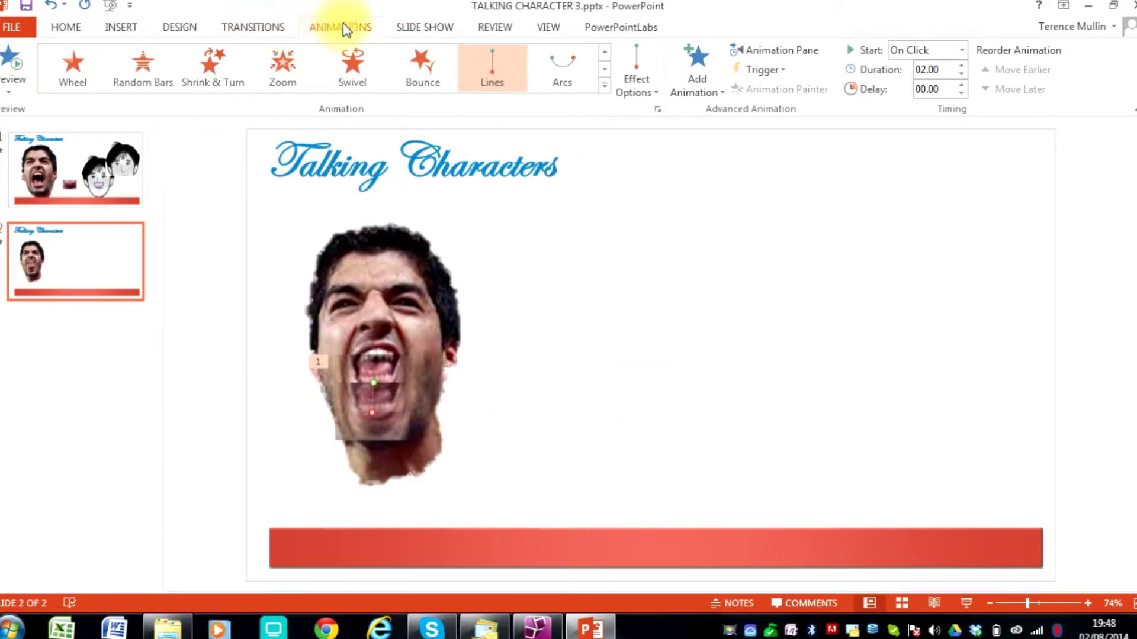
Step: Preview the mouth animation and set its smooth start and smooth end to 0
{"action": "left_click", "coordinate": [784, 50]}
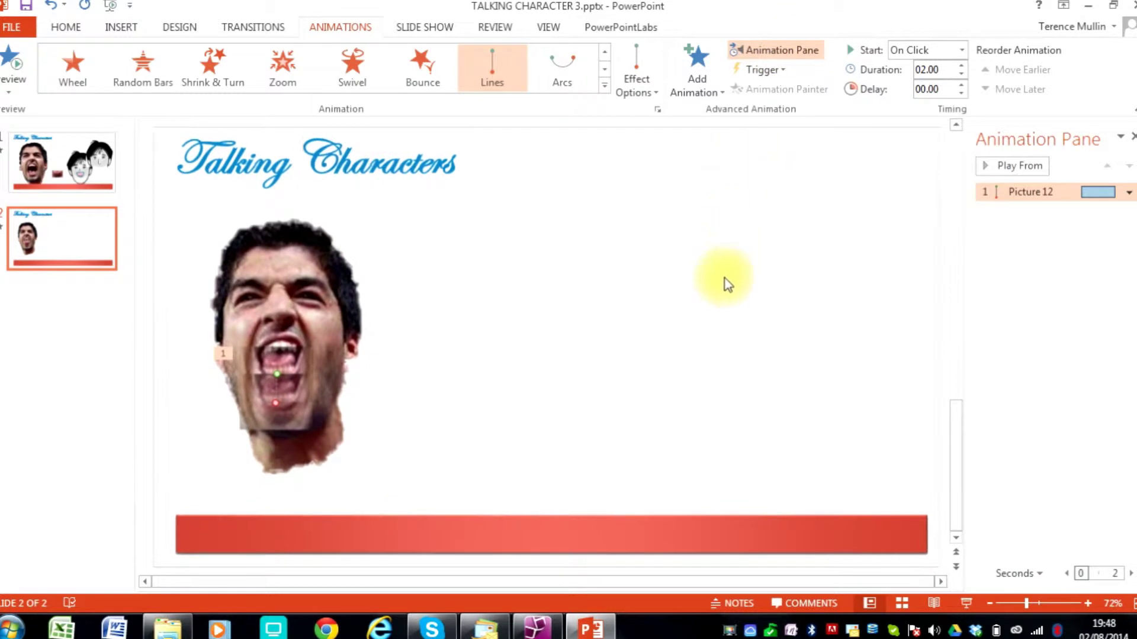
{"action": "left_click", "coordinate": [1007, 168]}
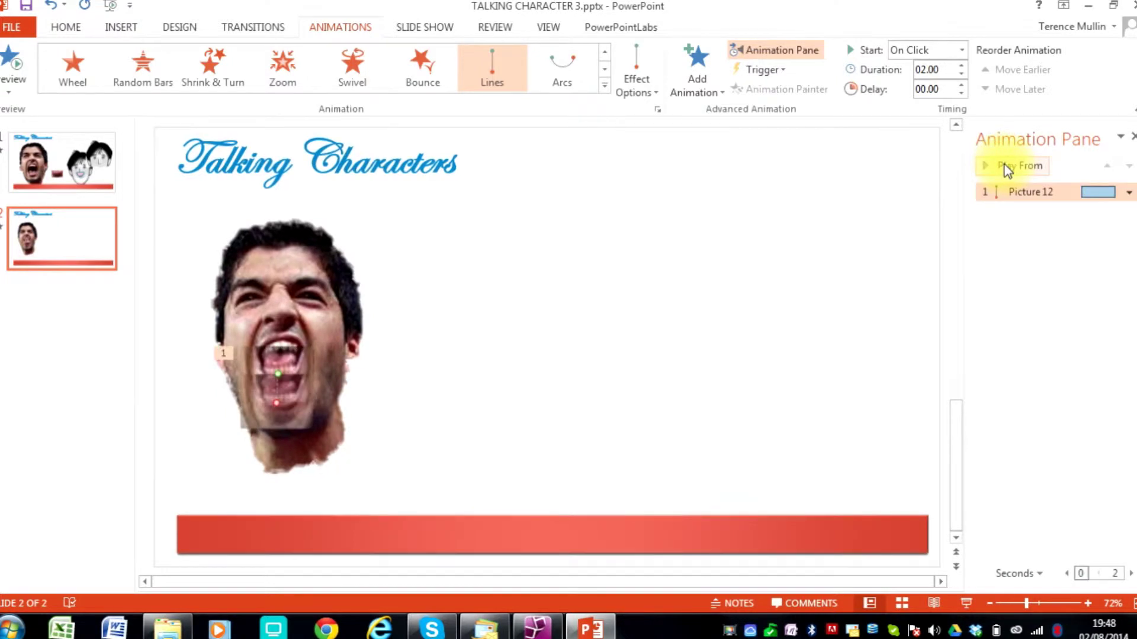
{"action": "double_click", "coordinate": [1030, 191]}
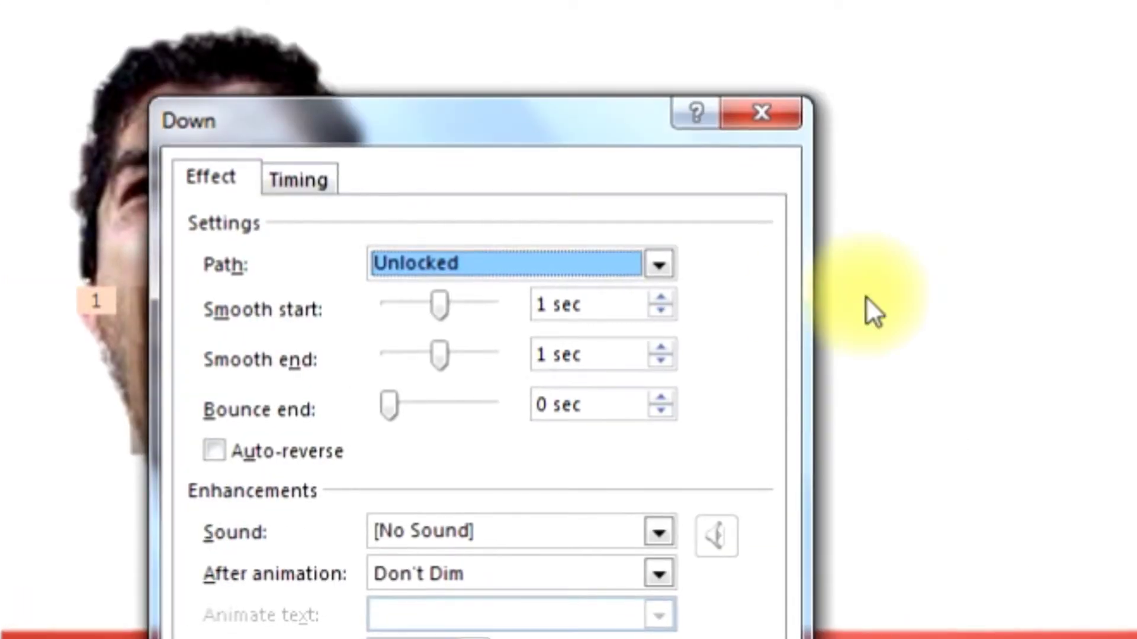
{"action": "left_click_drag", "start_coordinate": [443, 307], "coordinate": [310, 307]}
{"action": "left_click_drag", "start_coordinate": [450, 355], "coordinate": [363, 352]}
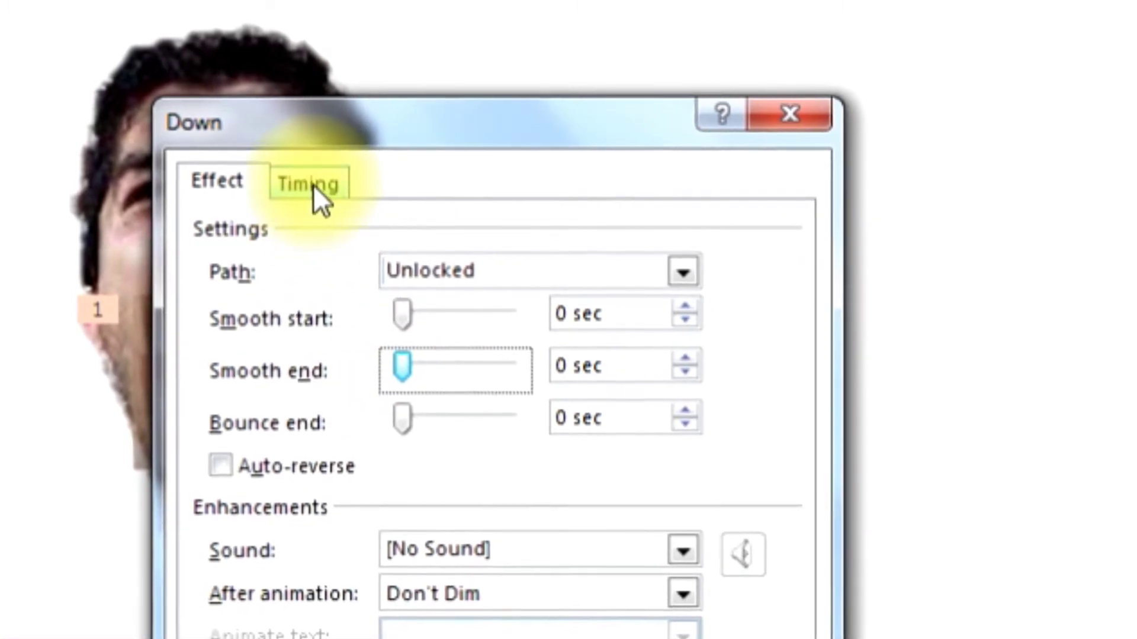
Step: Time the mouth animation to start After Previous with a 1-second delay, repeating 5 times
{"action": "left_click", "coordinate": [314, 185]}
{"action": "left_click", "coordinate": [543, 239]}
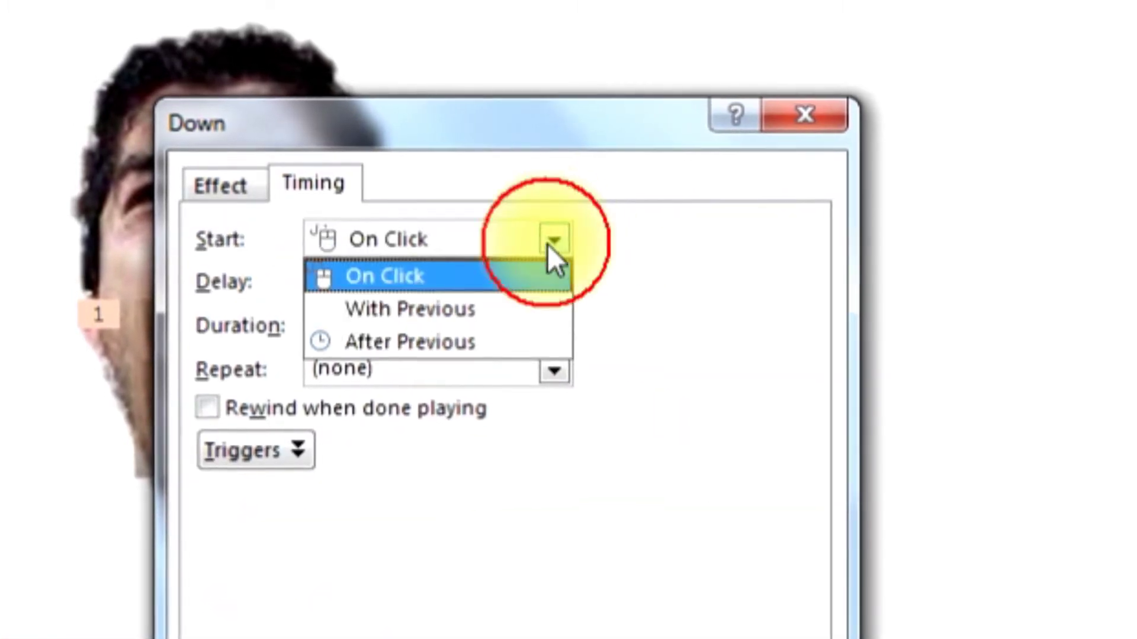
{"action": "left_click", "coordinate": [427, 345]}
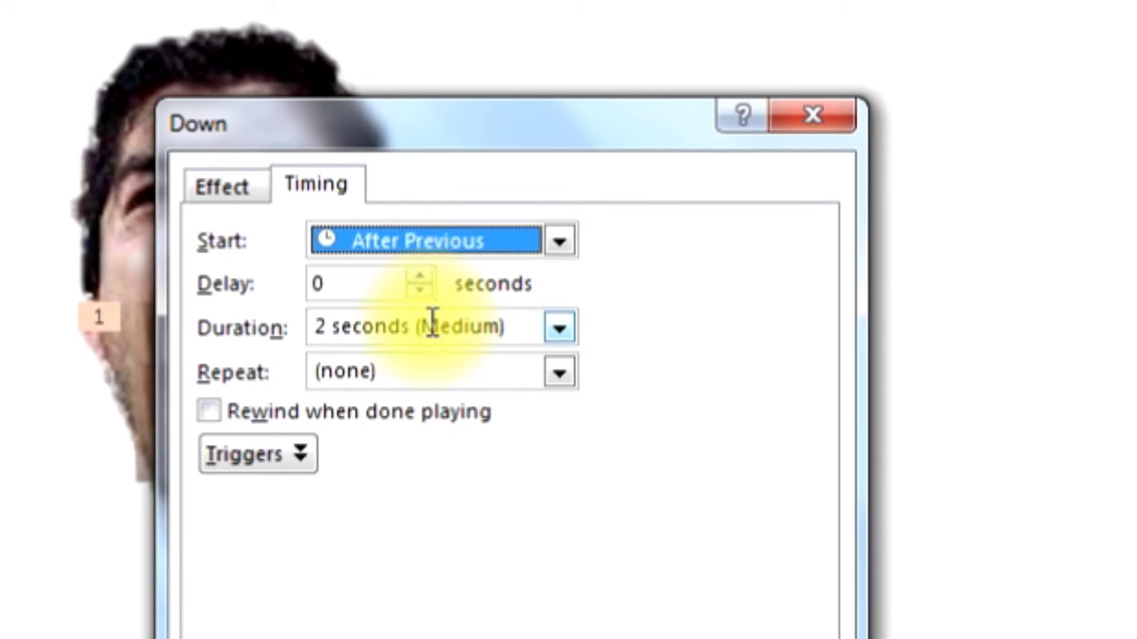
{"action": "left_click", "coordinate": [421, 279]}
{"action": "left_click", "coordinate": [422, 280]}
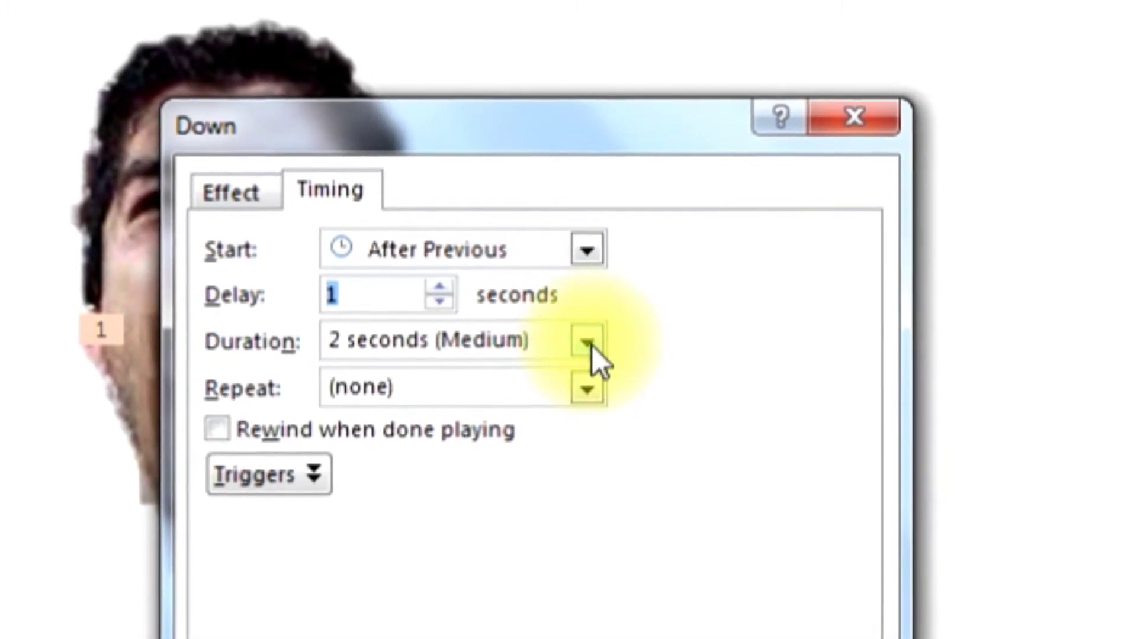
{"action": "left_click", "coordinate": [586, 390]}
{"action": "left_click", "coordinate": [373, 536]}
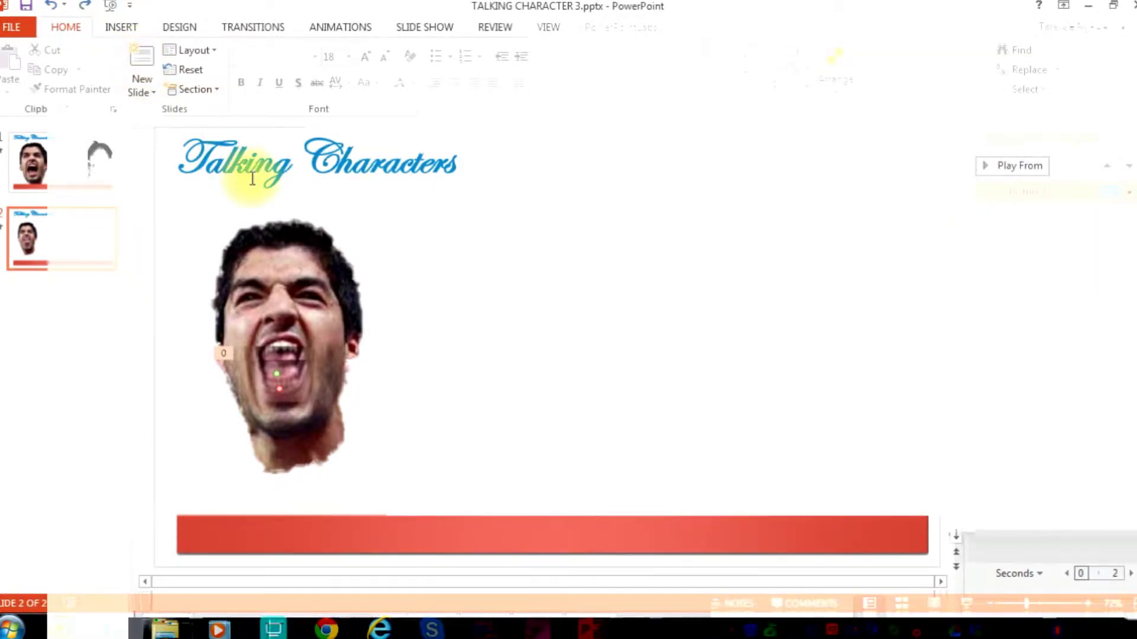
Step: Record a sound clip named 'Suarez' onto slide 2, then select Picture 12 in the Animation Pane
{"action": "left_click", "coordinate": [113, 26]}
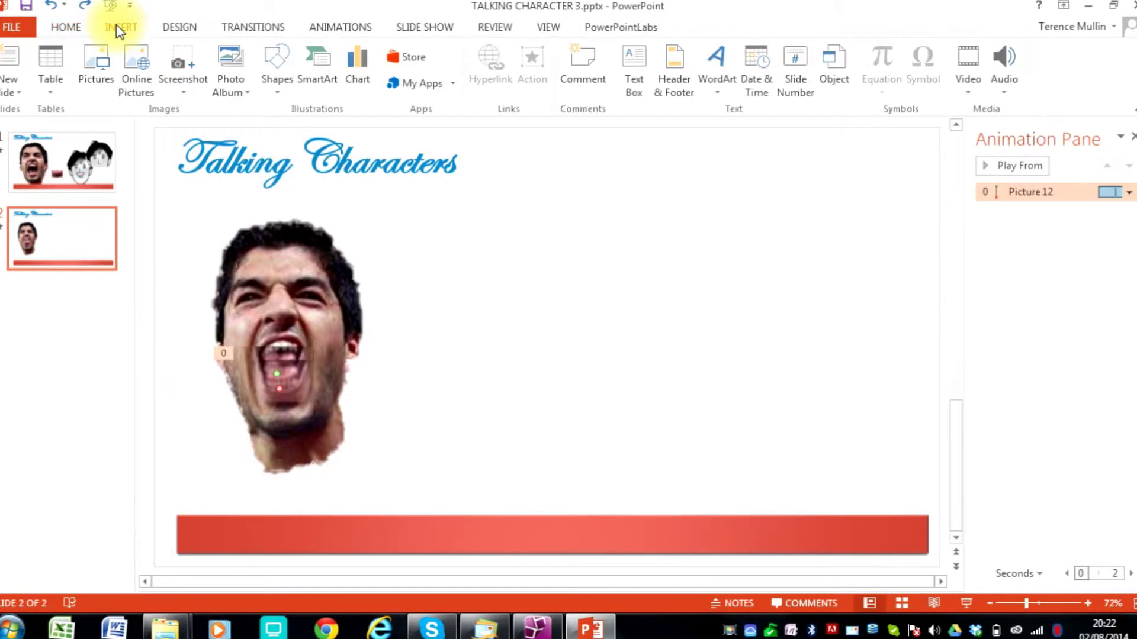
{"action": "left_click", "coordinate": [1009, 88]}
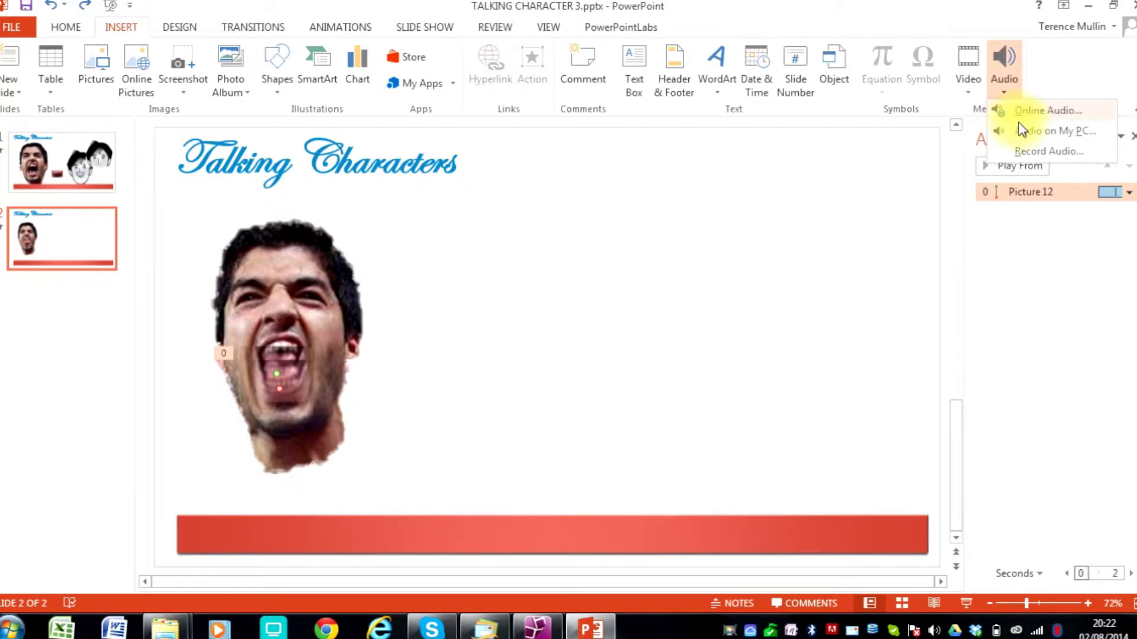
{"action": "left_click", "coordinate": [1030, 151]}
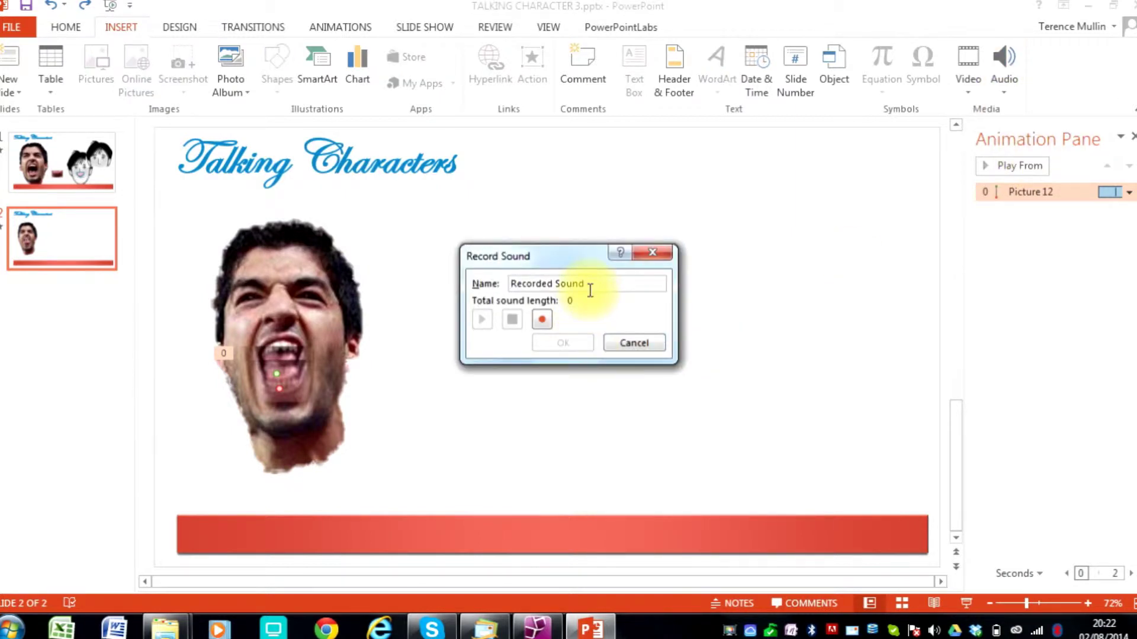
{"action": "key", "text": "Delete"}
{"action": "key", "text": "Delete"}
{"action": "key", "text": "Delete"}
{"action": "key", "text": "Delete"}
{"action": "key", "text": "Delete"}
{"action": "key", "text": "Delete"}
{"action": "key", "text": "Delete"}
{"action": "key", "text": "Delete"}
{"action": "key", "text": "Delete"}
{"action": "key", "text": "Delete"}
{"action": "key", "text": "Delete"}
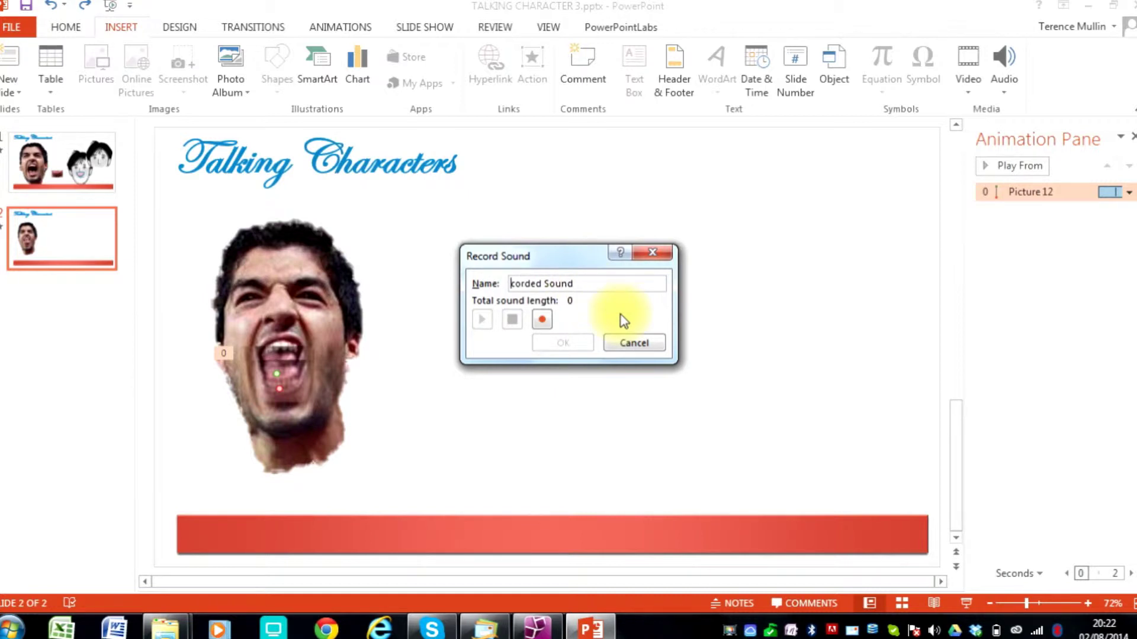
{"action": "key", "text": "Delete"}
{"action": "key", "text": "Delete"}
{"action": "key", "text": "Delete"}
{"action": "type", "text": "Suare"}
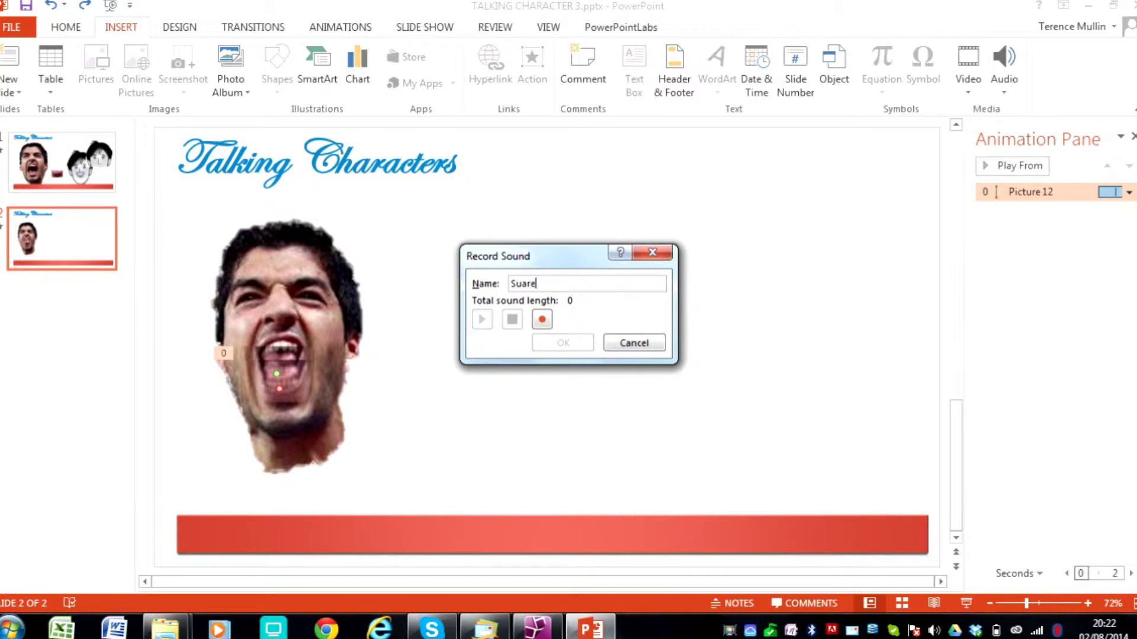
{"action": "type", "text": "z"}
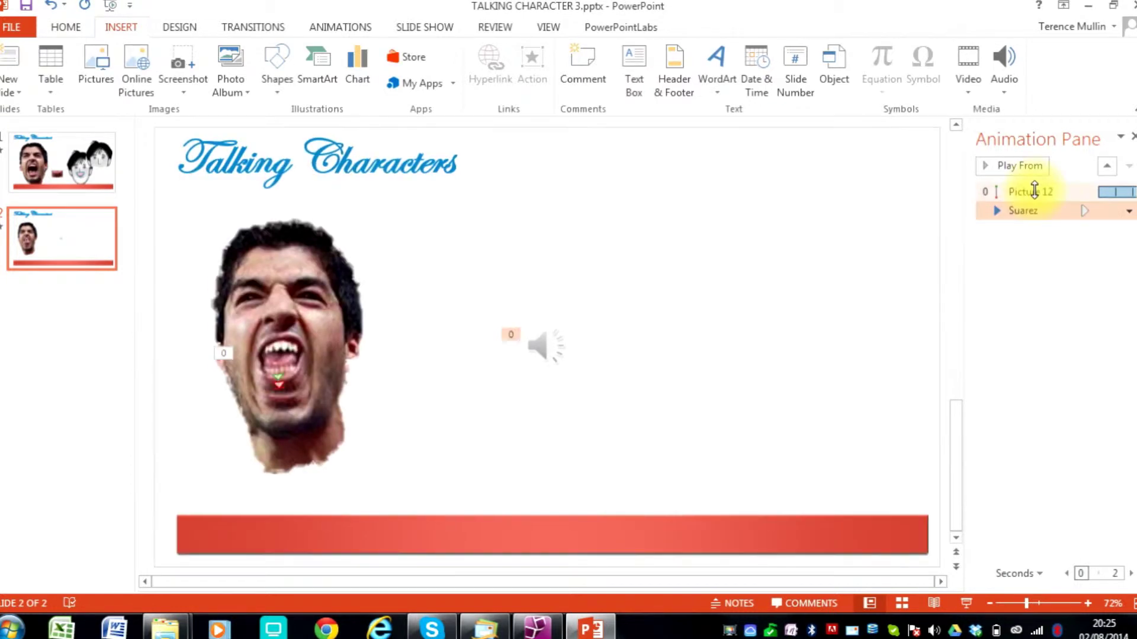
{"action": "left_click", "coordinate": [1034, 191]}
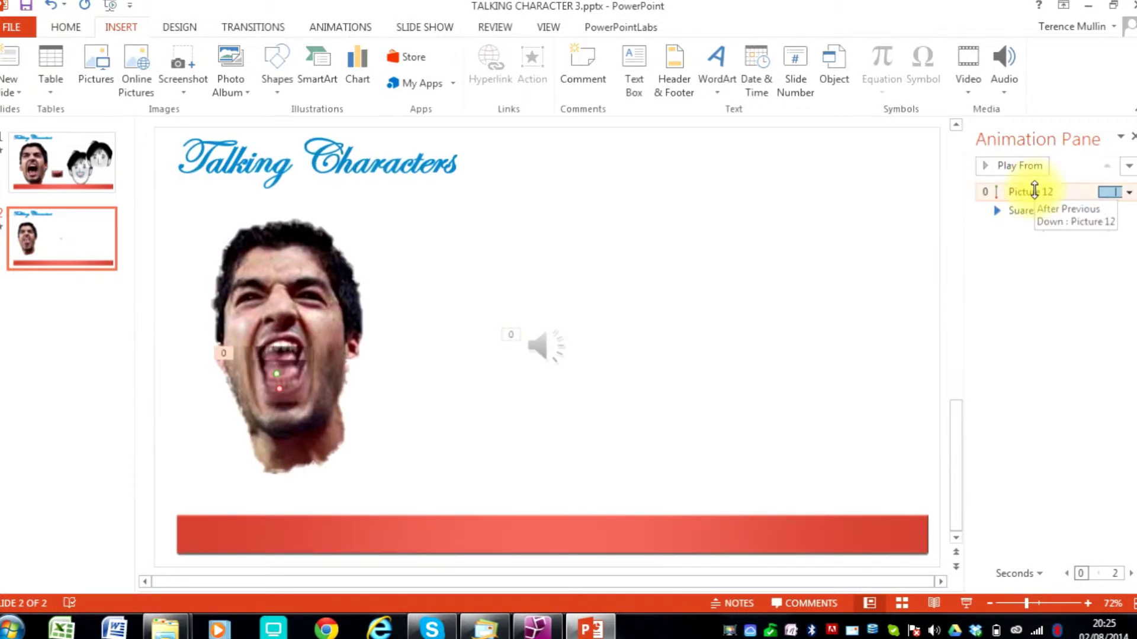
Step: Preview the slide's animations with the Suarez sound from the Animation Pane
{"action": "left_click", "coordinate": [1028, 165]}
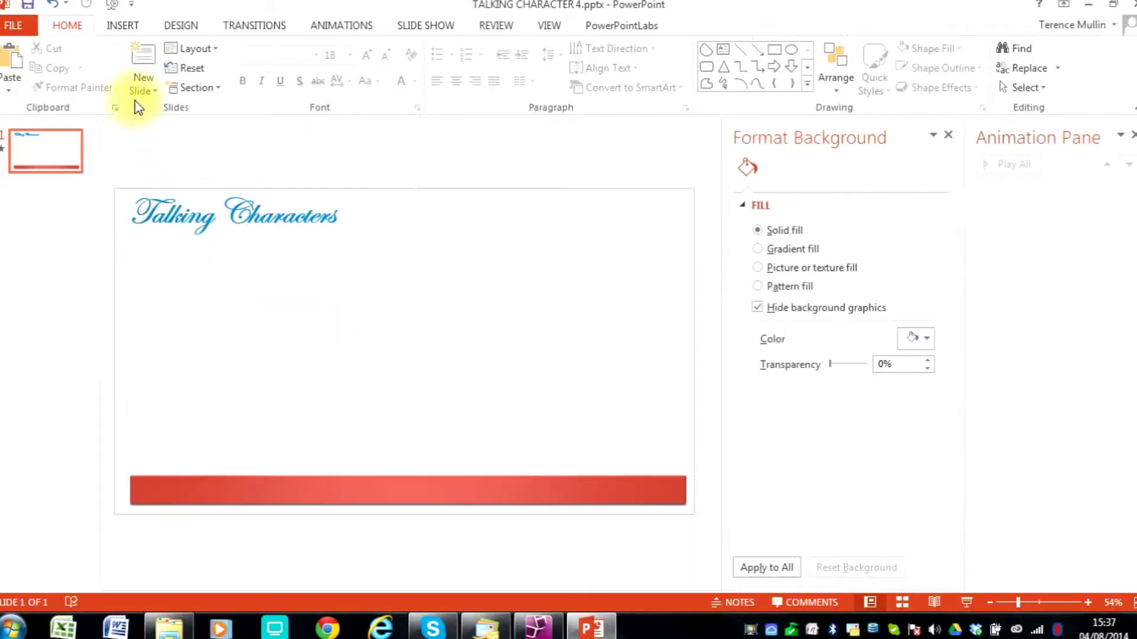
Step: Insert manheadnotalk.png, move it left, and crop the right copy's chin off toward 8.76 × 8.84 cm
{"action": "left_click", "coordinate": [126, 26]}
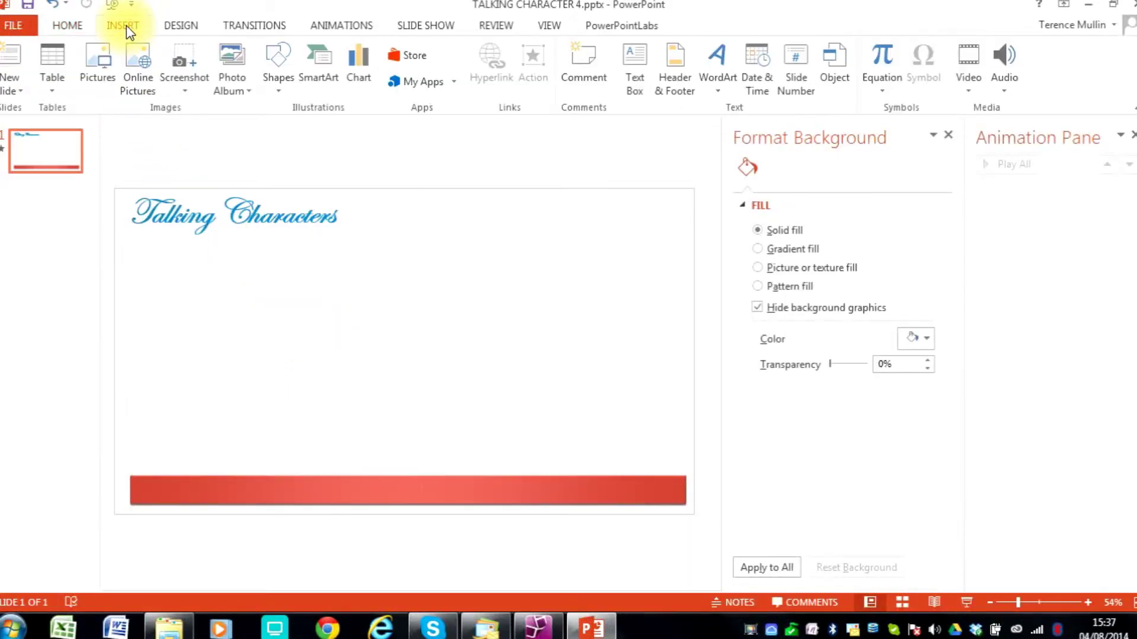
{"action": "left_click", "coordinate": [101, 56]}
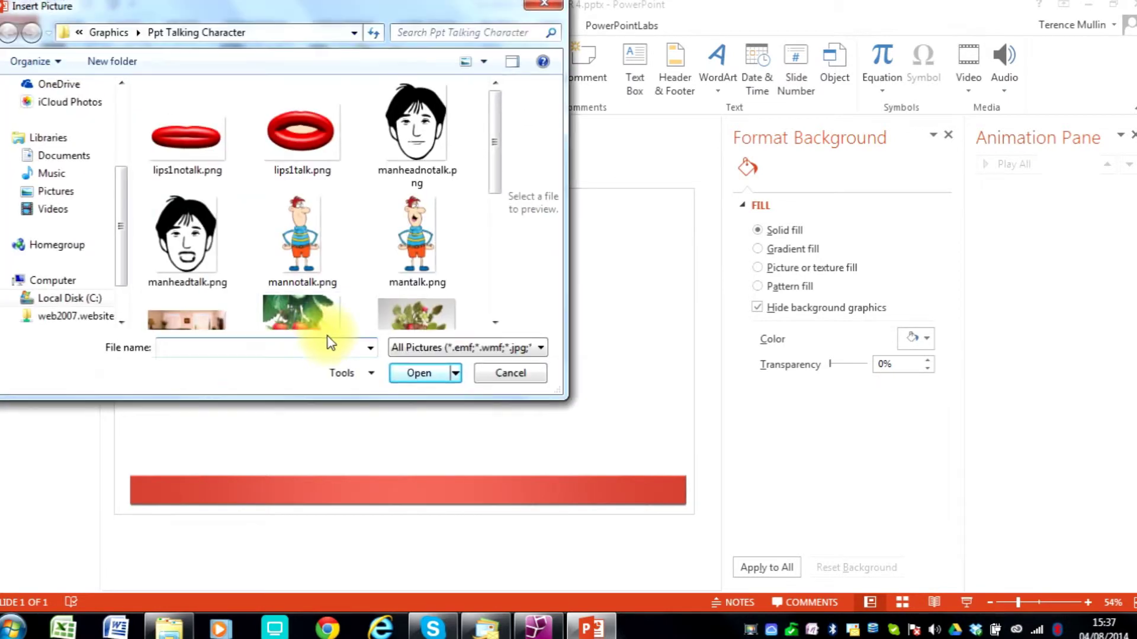
{"action": "left_click", "coordinate": [441, 149]}
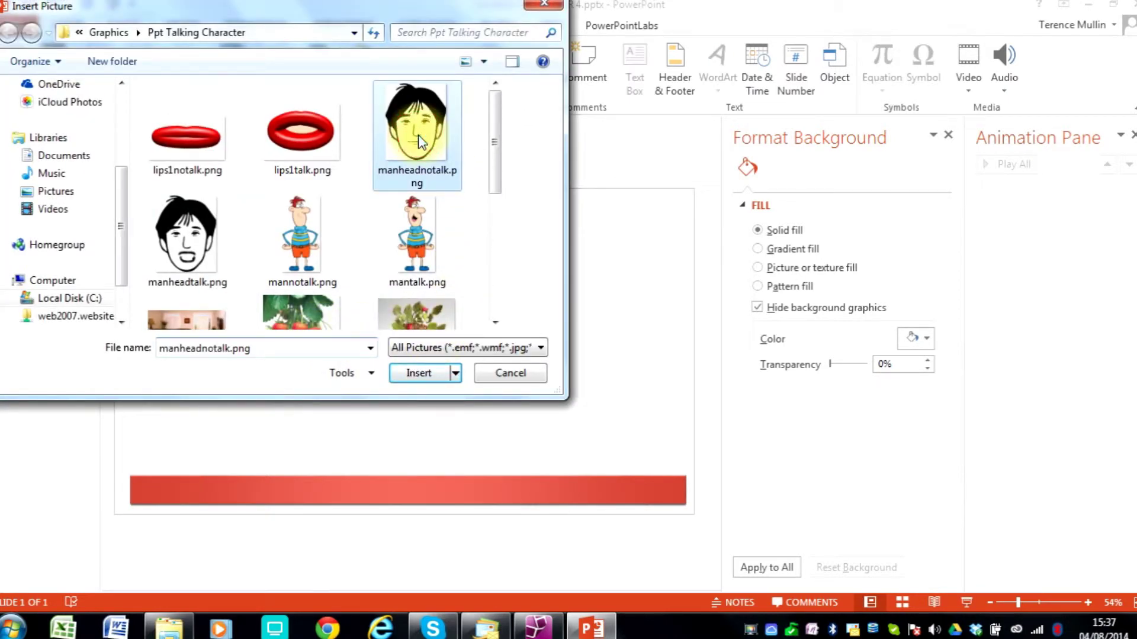
{"action": "left_click", "coordinate": [419, 374]}
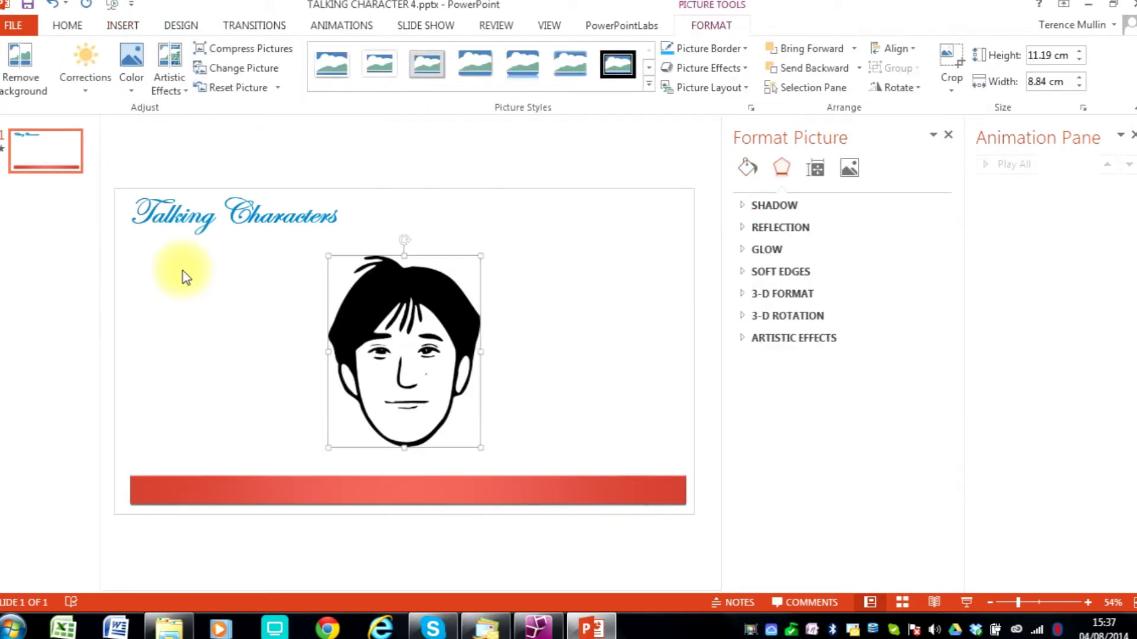
{"action": "mouse_move", "coordinate": [411, 363]}
{"action": "left_mouse_down"}
{"action": "mouse_move", "coordinate": [249, 355]}
{"action": "mouse_move", "coordinate": [236, 345]}
{"action": "mouse_move", "coordinate": [238, 358]}
{"action": "mouse_move", "coordinate": [348, 363]}
{"action": "mouse_move", "coordinate": [403, 349]}
{"action": "left_mouse_up"}
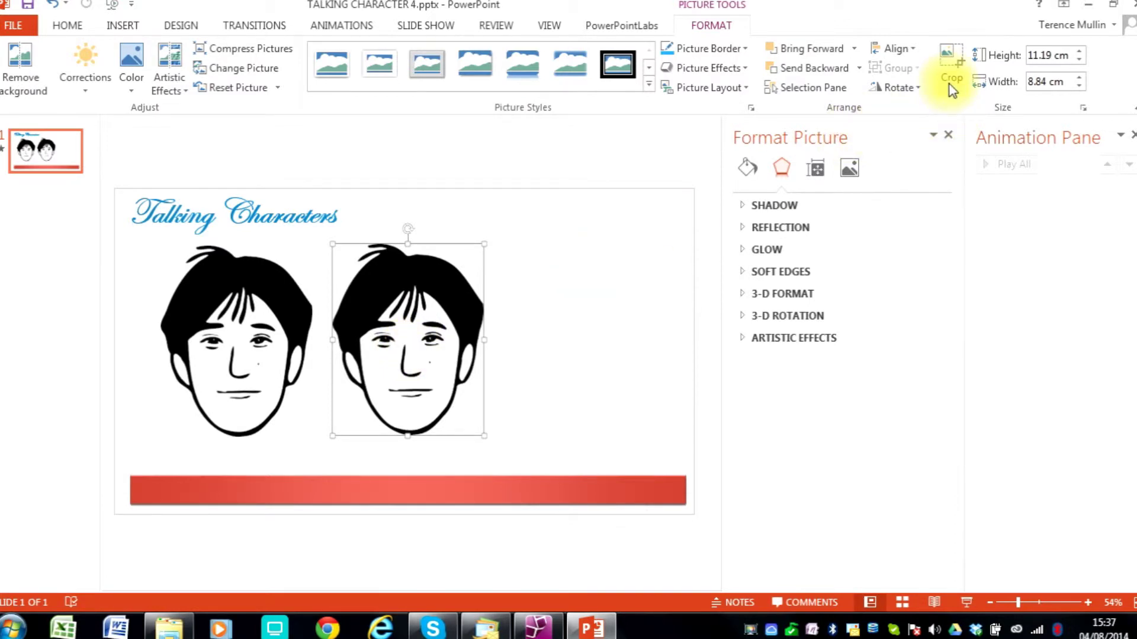
{"action": "left_click", "coordinate": [950, 64]}
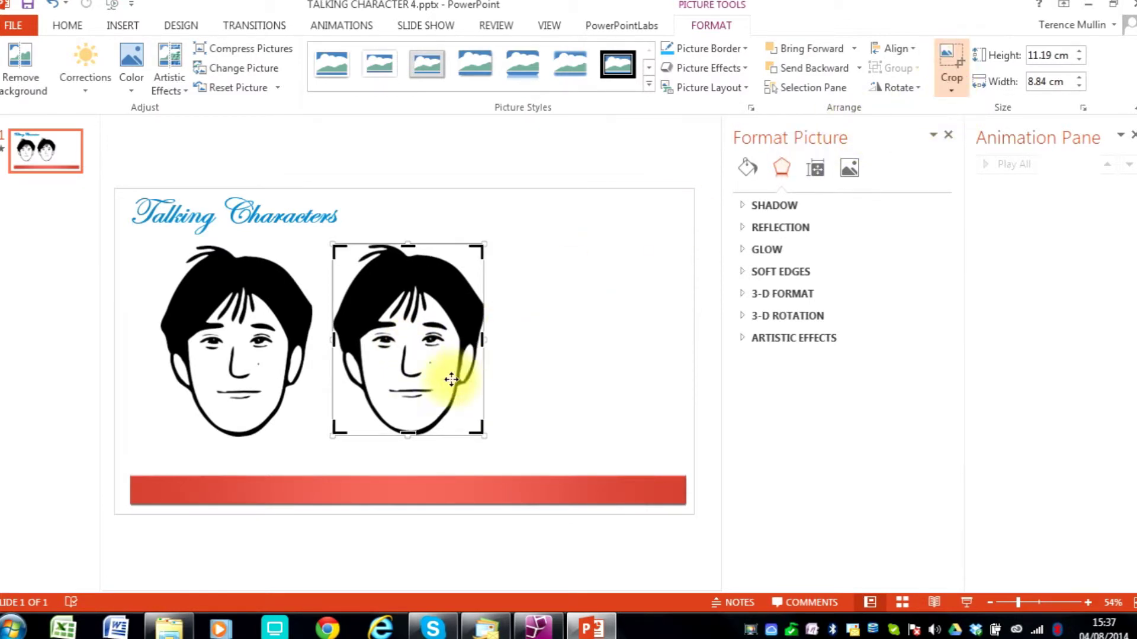
{"action": "left_click_drag", "start_coordinate": [412, 433], "coordinate": [411, 391]}
Step: Apply the chin crop to the right cartoon face, then switch to the Insert tab
{"action": "left_click", "coordinate": [630, 395]}
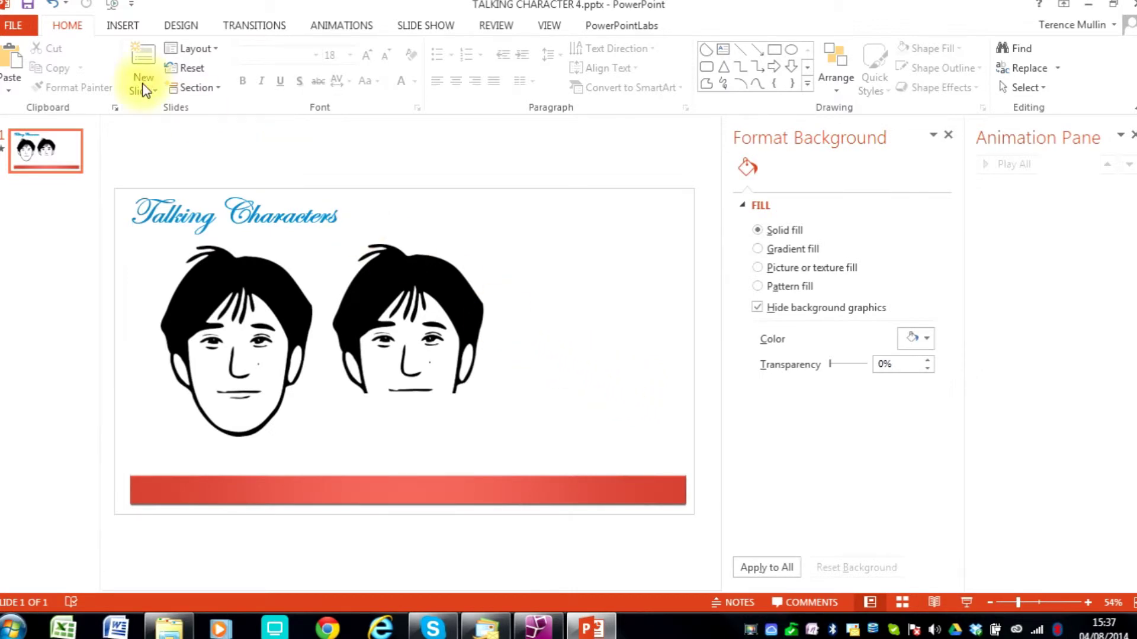
{"action": "left_click", "coordinate": [122, 25]}
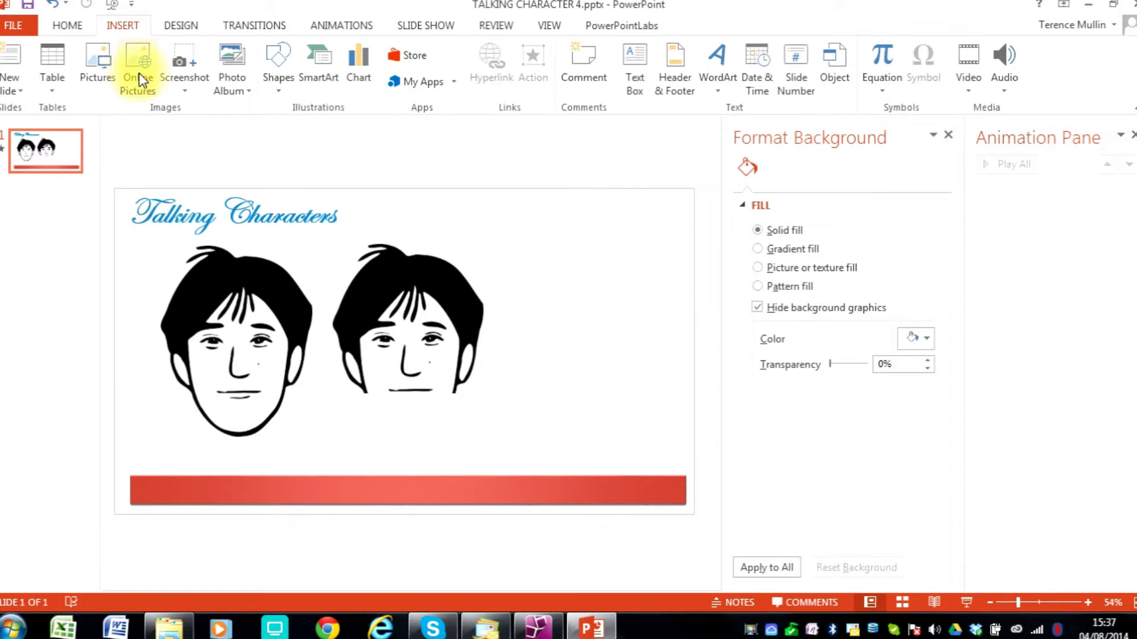
Step: Draw a chord shape beside the second face and rotate it so its flat edge faces up
{"action": "left_click", "coordinate": [282, 83]}
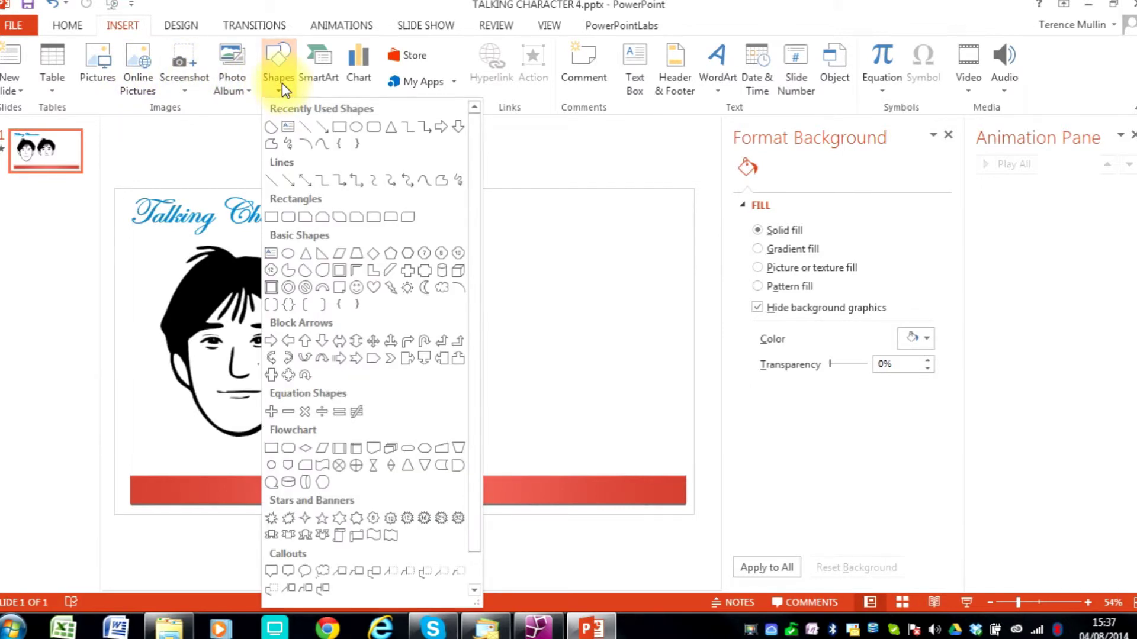
{"action": "left_click", "coordinate": [272, 128]}
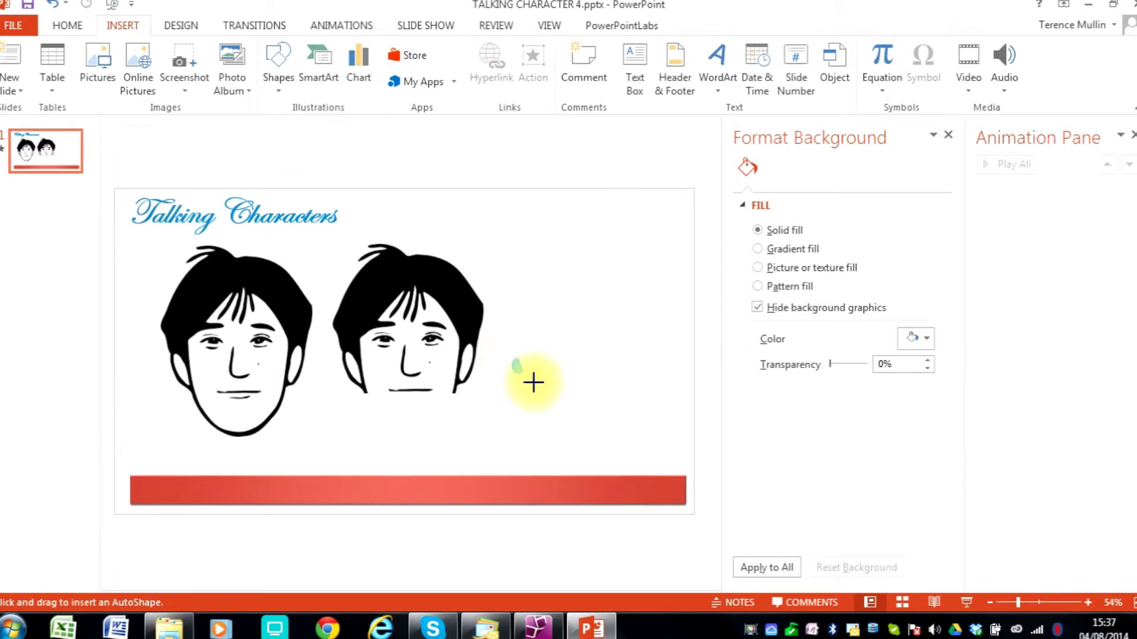
{"action": "left_click_drag", "start_coordinate": [534, 382], "coordinate": [560, 408]}
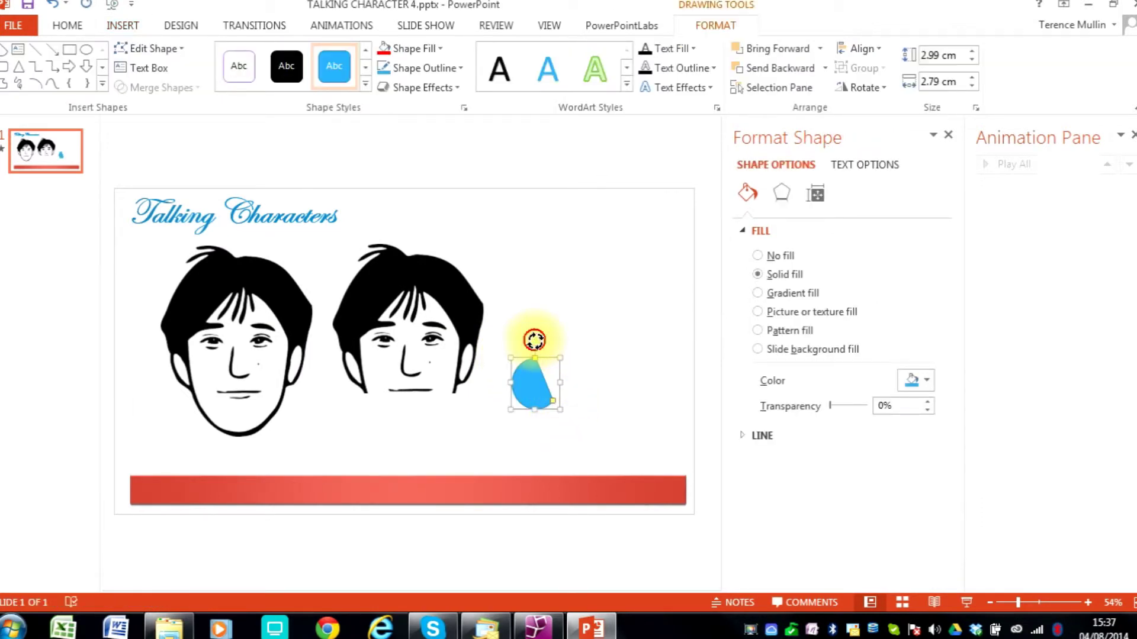
{"action": "left_click_drag", "start_coordinate": [534, 340], "coordinate": [494, 364]}
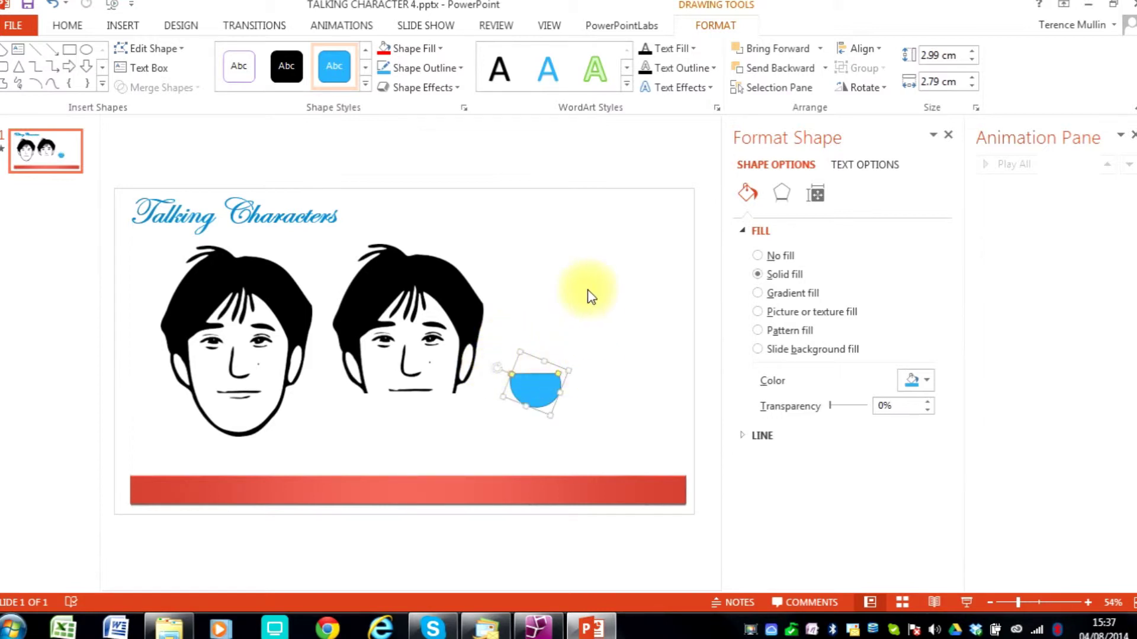
Step: Fill the chord shape red, then give it a light red gradient
{"action": "left_click", "coordinate": [407, 51]}
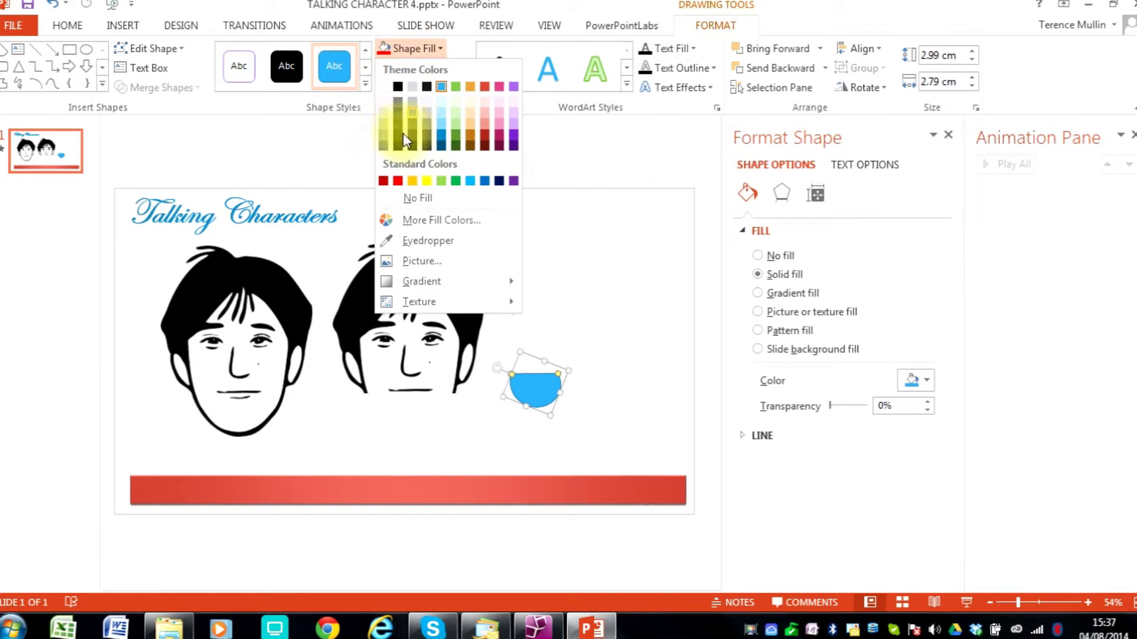
{"action": "left_click", "coordinate": [392, 179]}
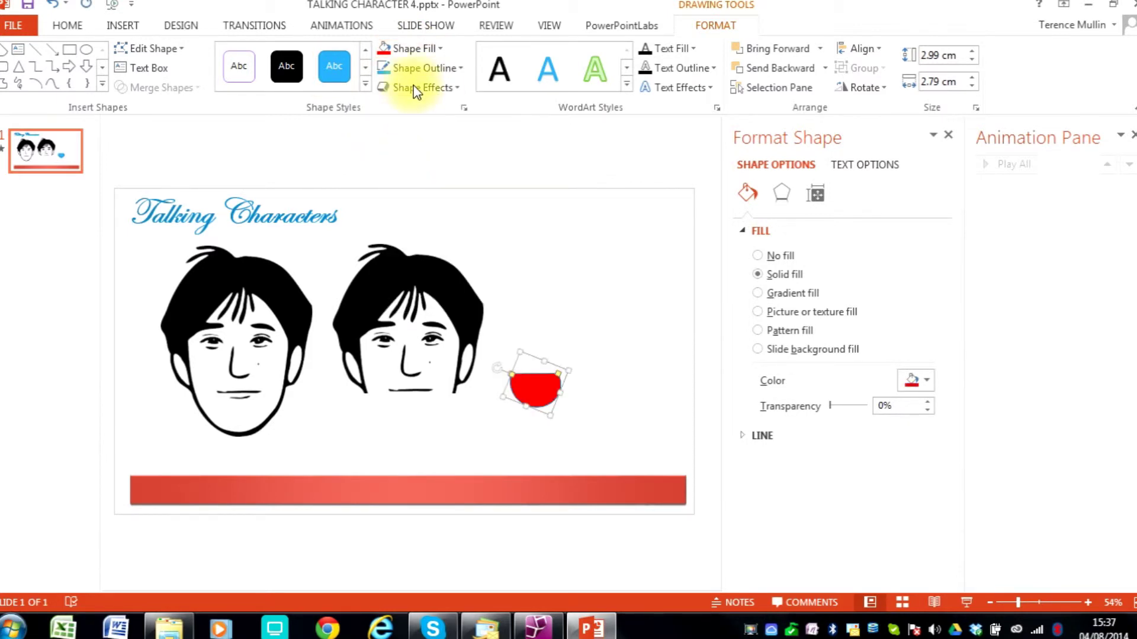
{"action": "left_click", "coordinate": [414, 48]}
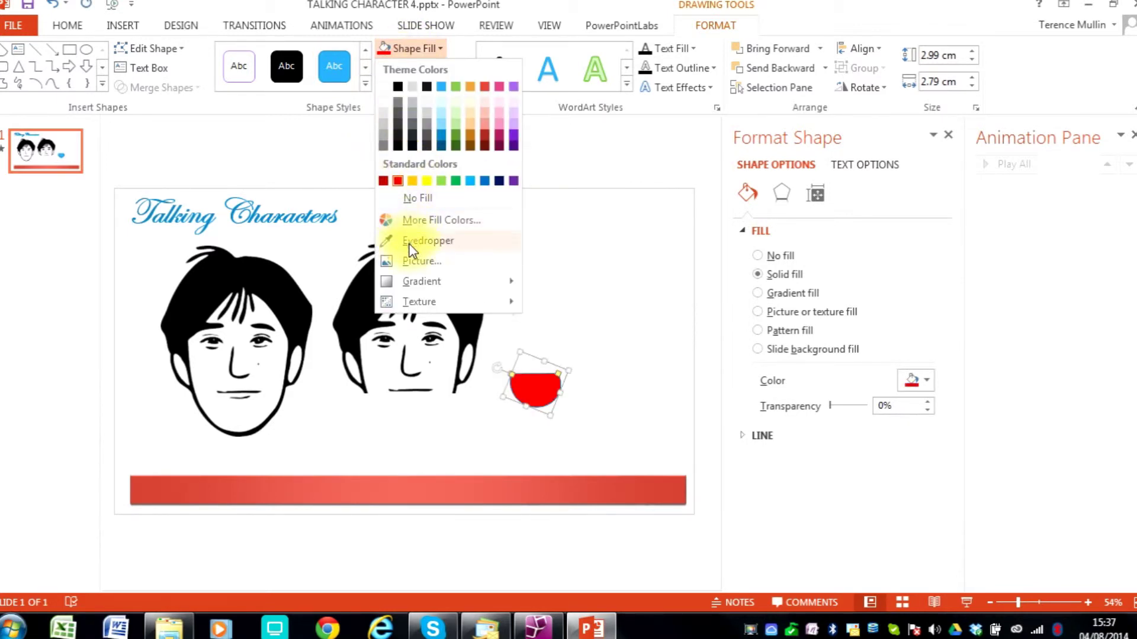
{"action": "mouse_move", "coordinate": [409, 282]}
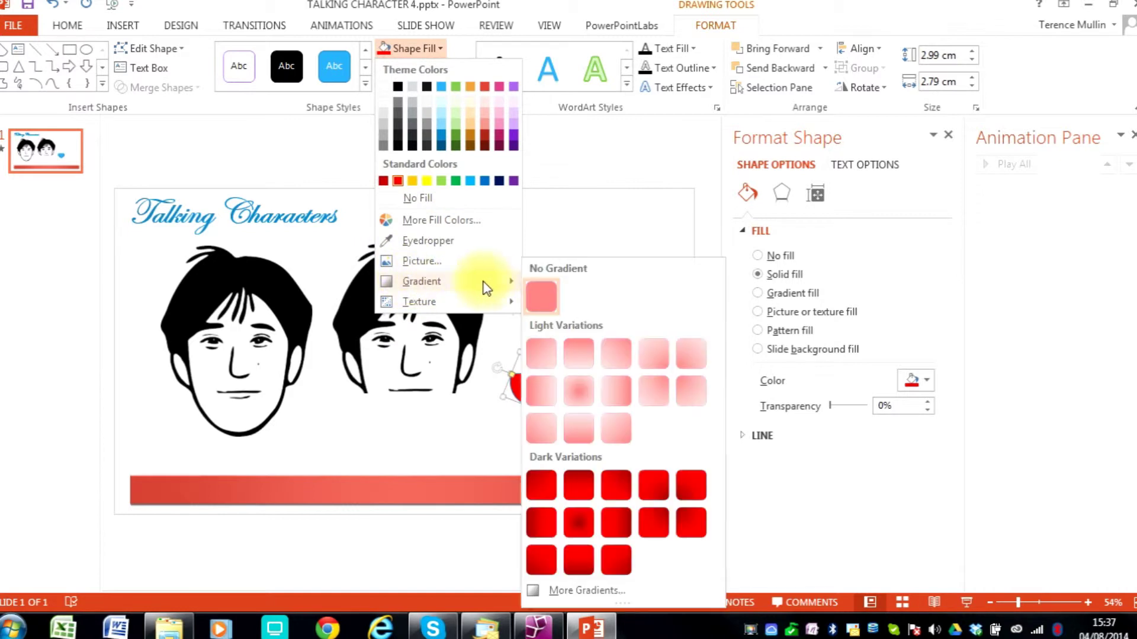
{"action": "left_click", "coordinate": [554, 385]}
{"action": "left_click", "coordinate": [645, 392]}
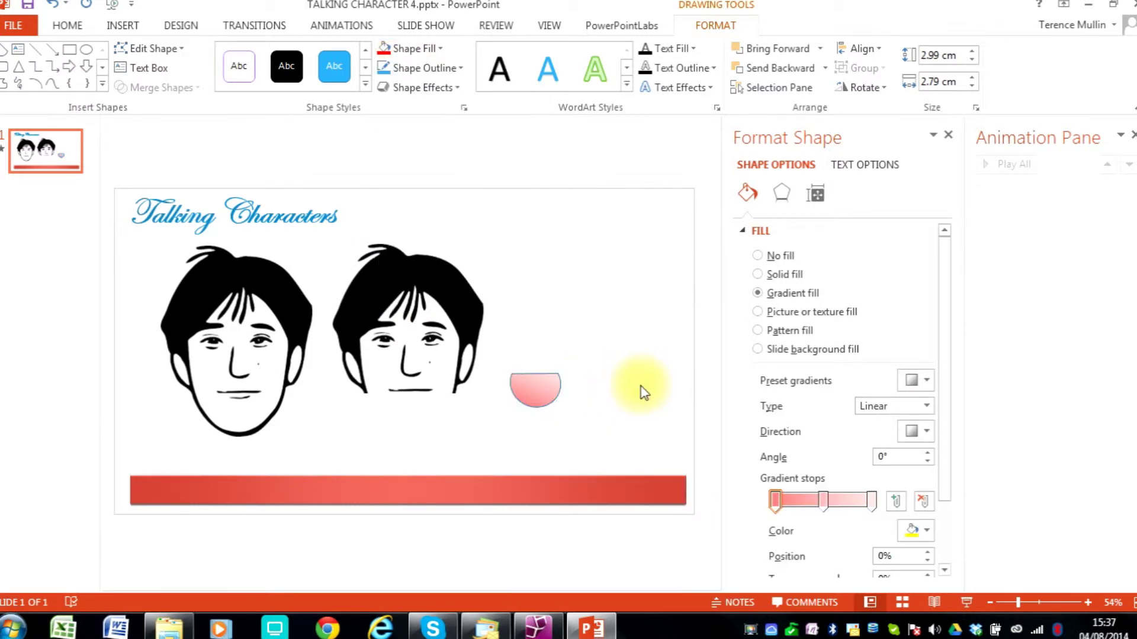
Step: Shrink the pink tongue shape to about 2.2 × 2.03 cm and place it over the left face's mouth
{"action": "left_click", "coordinate": [535, 394]}
{"action": "left_click_drag", "start_coordinate": [511, 395], "coordinate": [228, 416]}
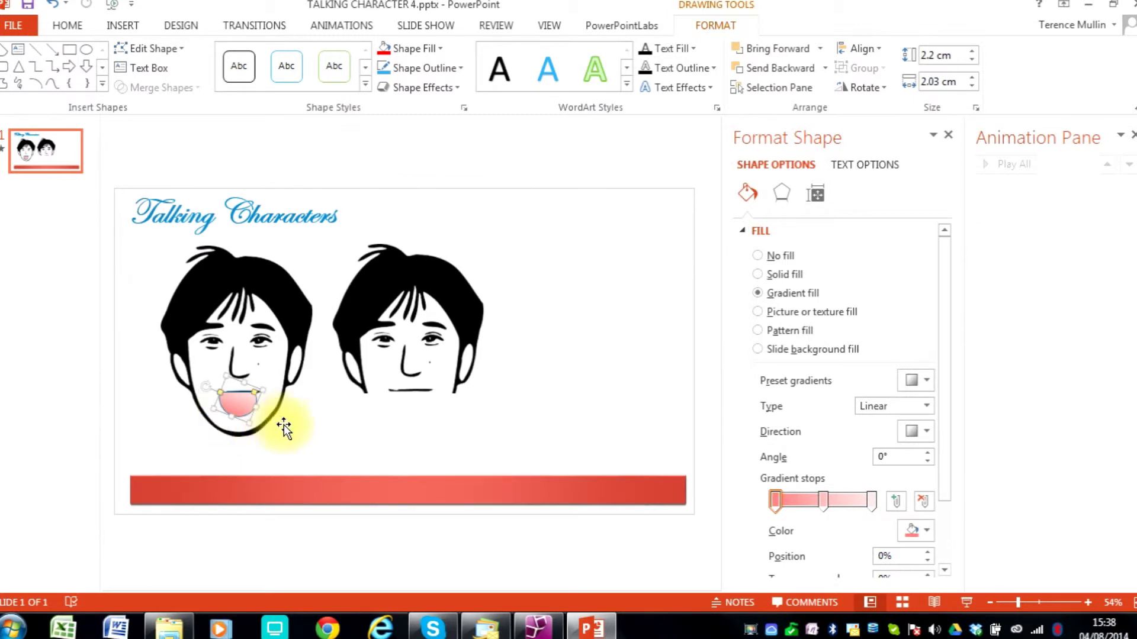
{"action": "left_click", "coordinate": [341, 437]}
{"action": "left_click", "coordinate": [242, 409]}
{"action": "left_click", "coordinate": [237, 405]}
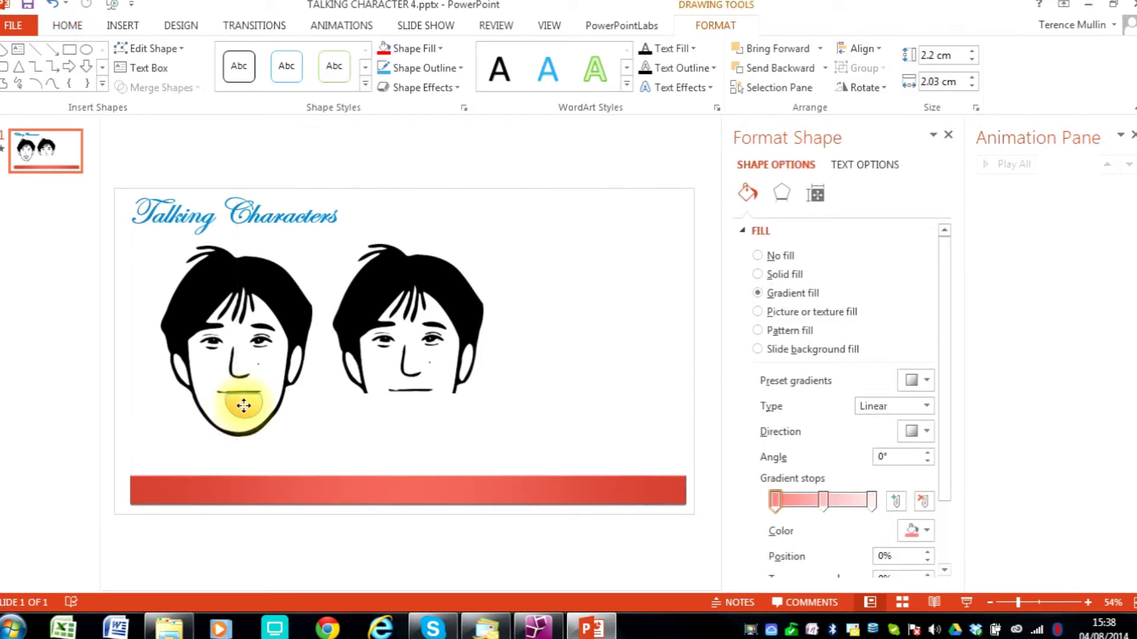
{"action": "left_click_drag", "start_coordinate": [239, 406], "coordinate": [242, 380]}
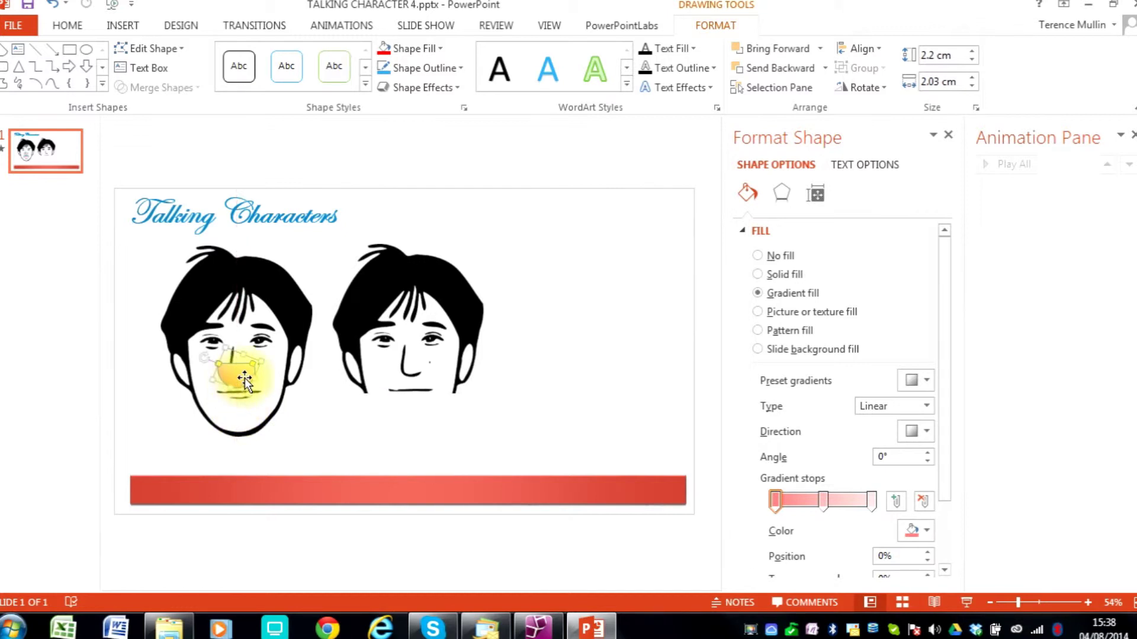
{"action": "left_click", "coordinate": [124, 25]}
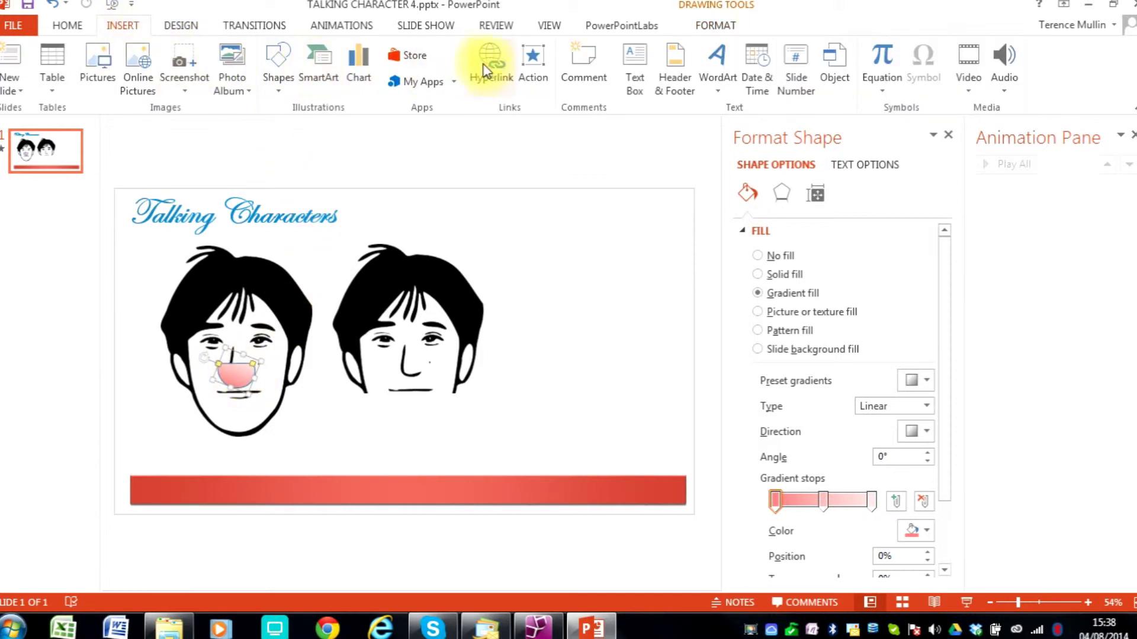
Step: Give the tongue shape a Down motion path and drag its end to the chin
{"action": "left_click", "coordinate": [344, 25]}
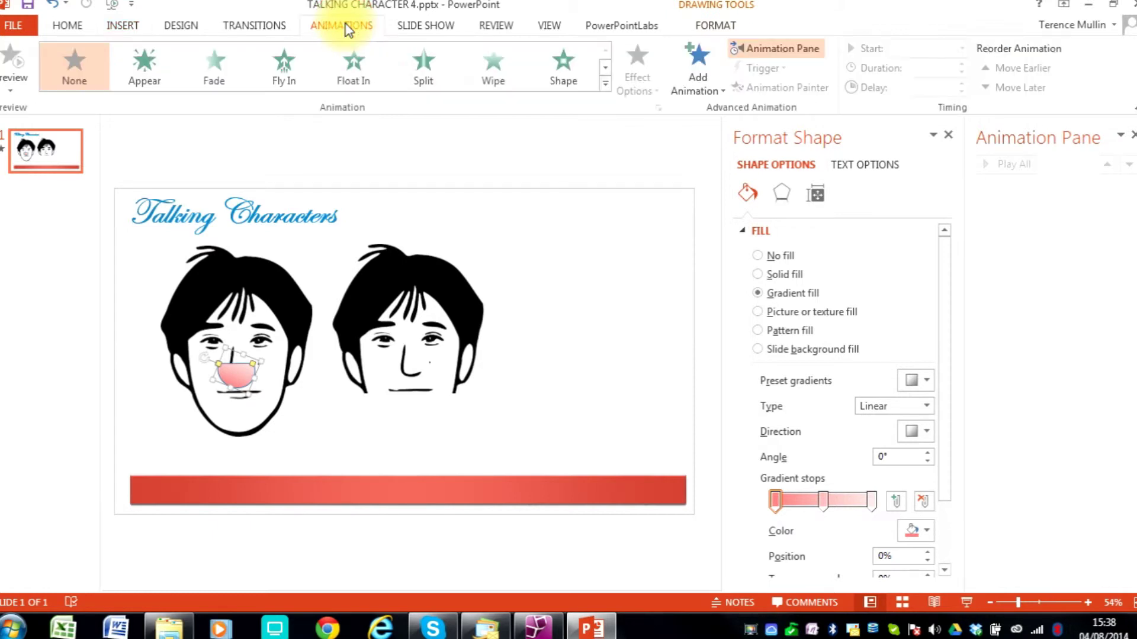
{"action": "left_click", "coordinate": [604, 84]}
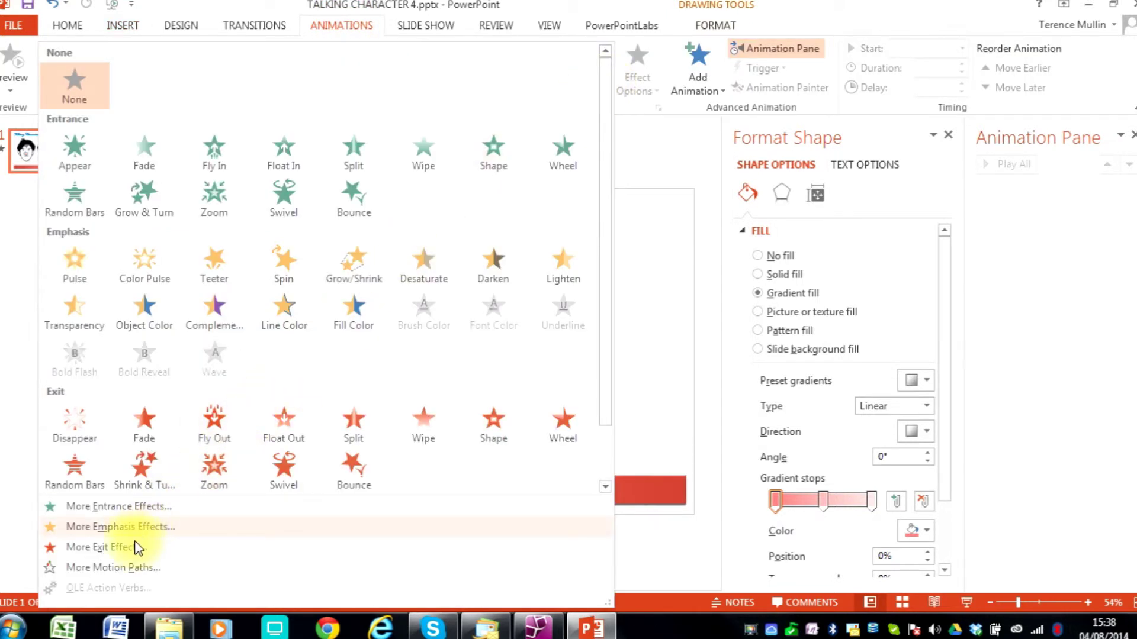
{"action": "left_click", "coordinate": [132, 567]}
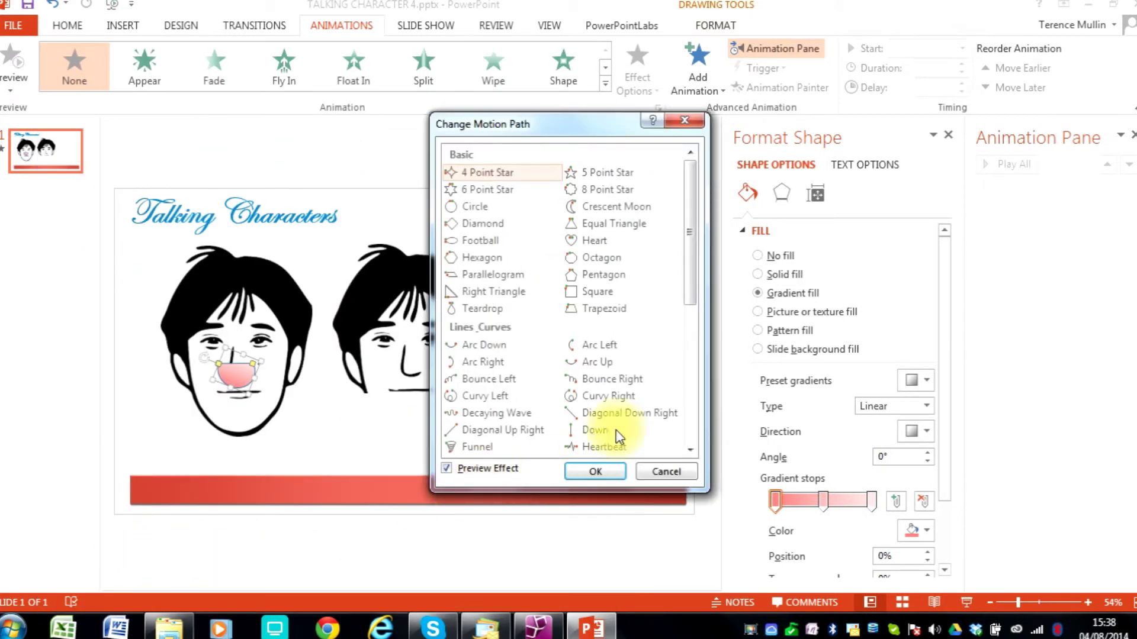
{"action": "left_click", "coordinate": [593, 429]}
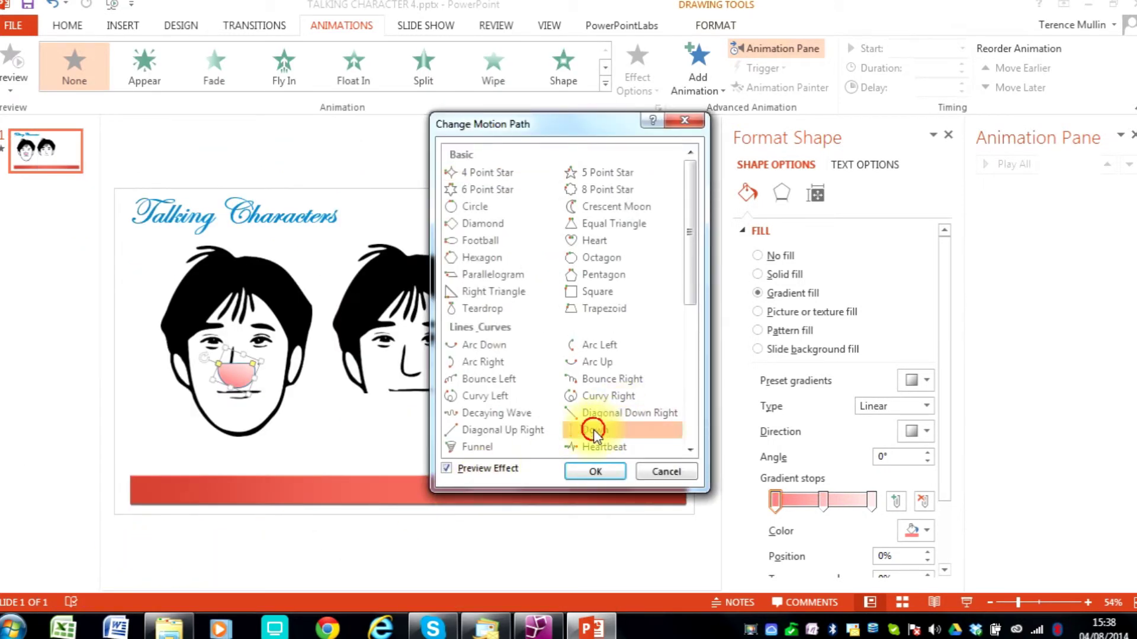
{"action": "left_click", "coordinate": [575, 471]}
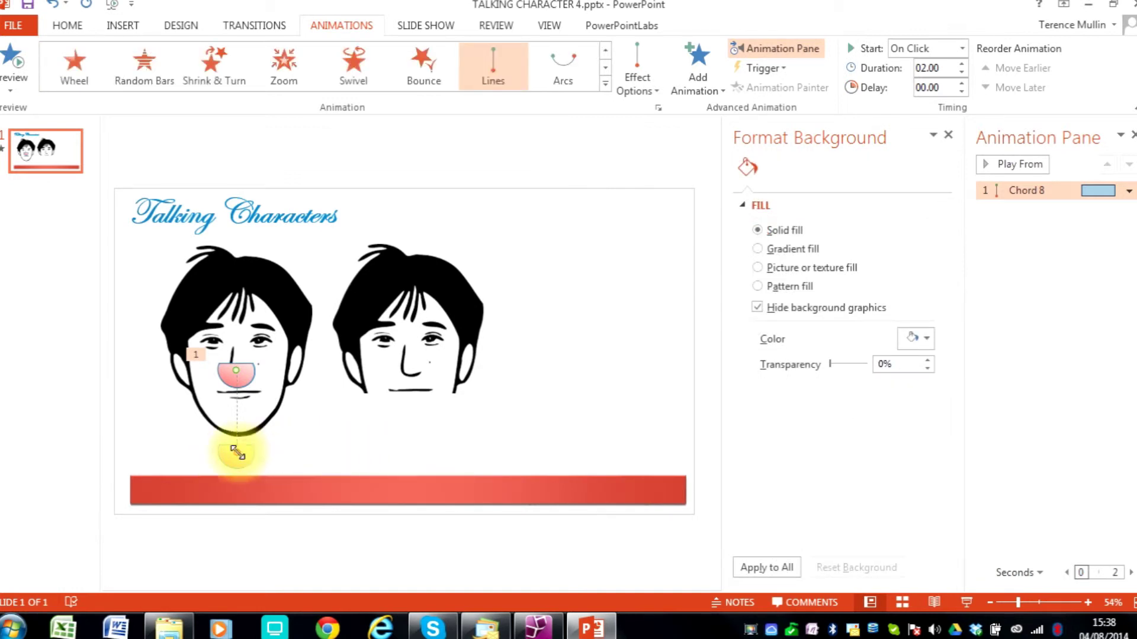
{"action": "left_click_drag", "start_coordinate": [237, 453], "coordinate": [237, 404]}
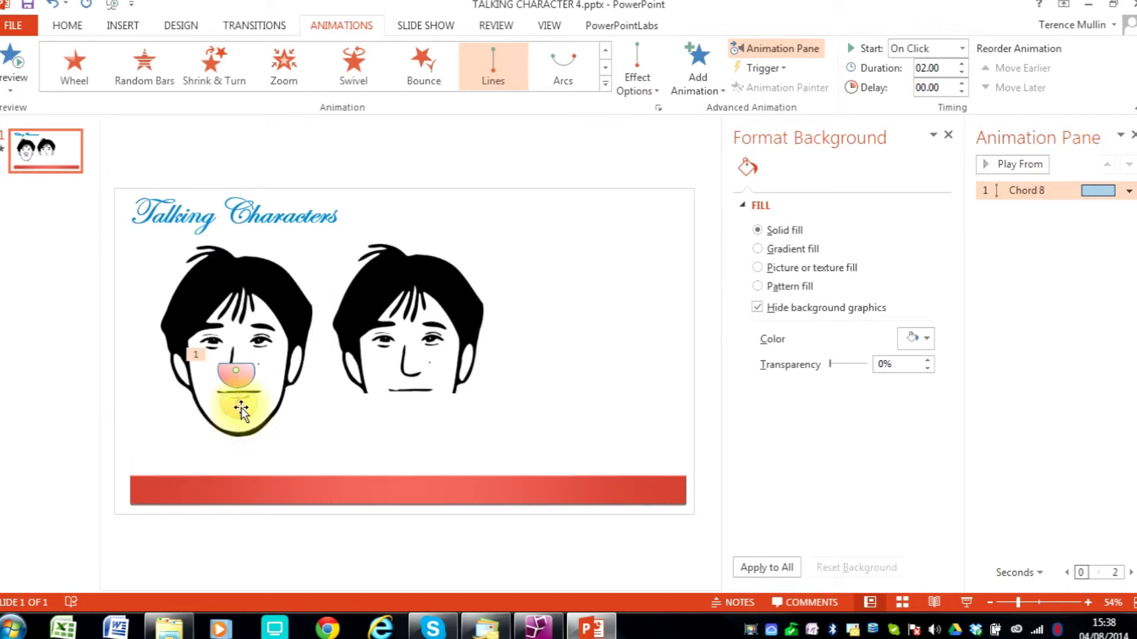
{"action": "left_click", "coordinate": [515, 418]}
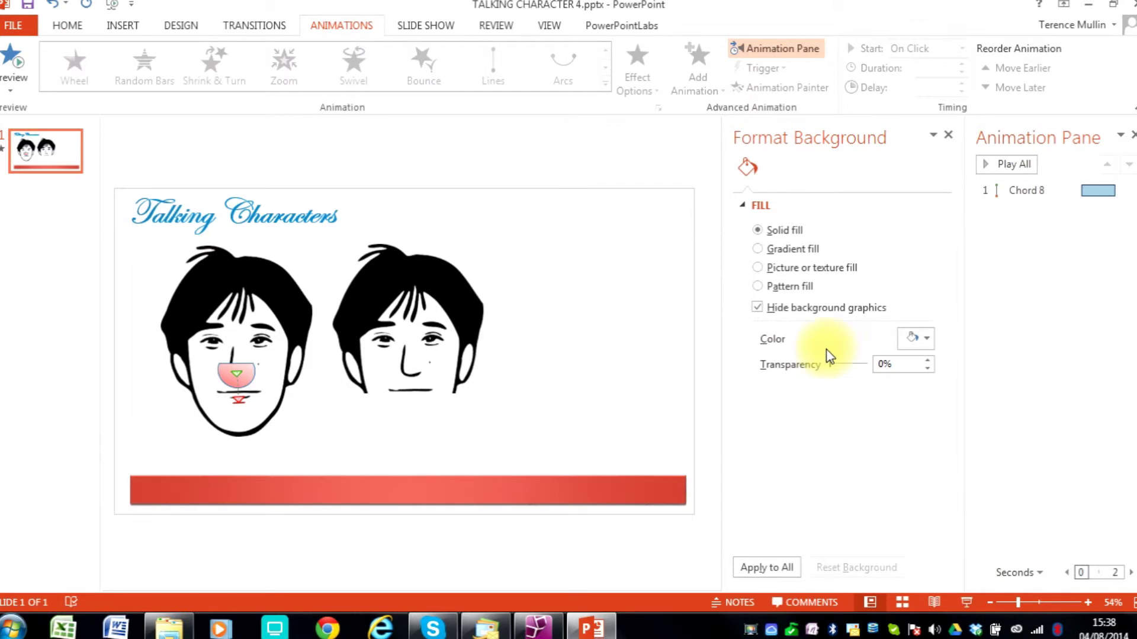
Step: Select the Chord 8 animation in the Animation Pane and open its options menu
{"action": "left_click", "coordinate": [1024, 191]}
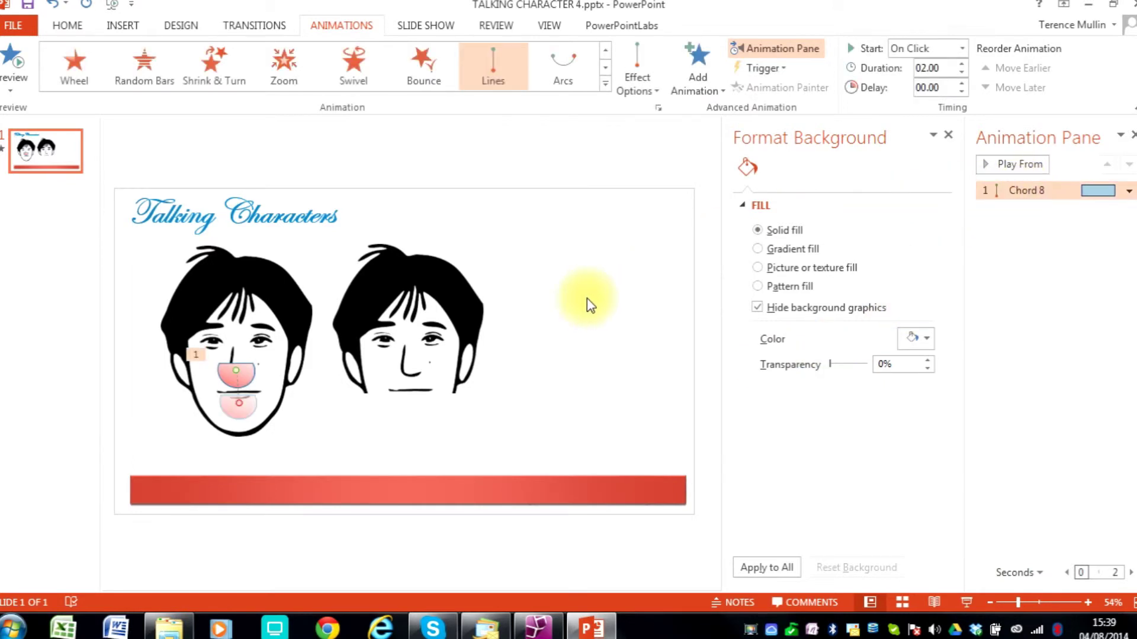
{"action": "left_click", "coordinate": [567, 323]}
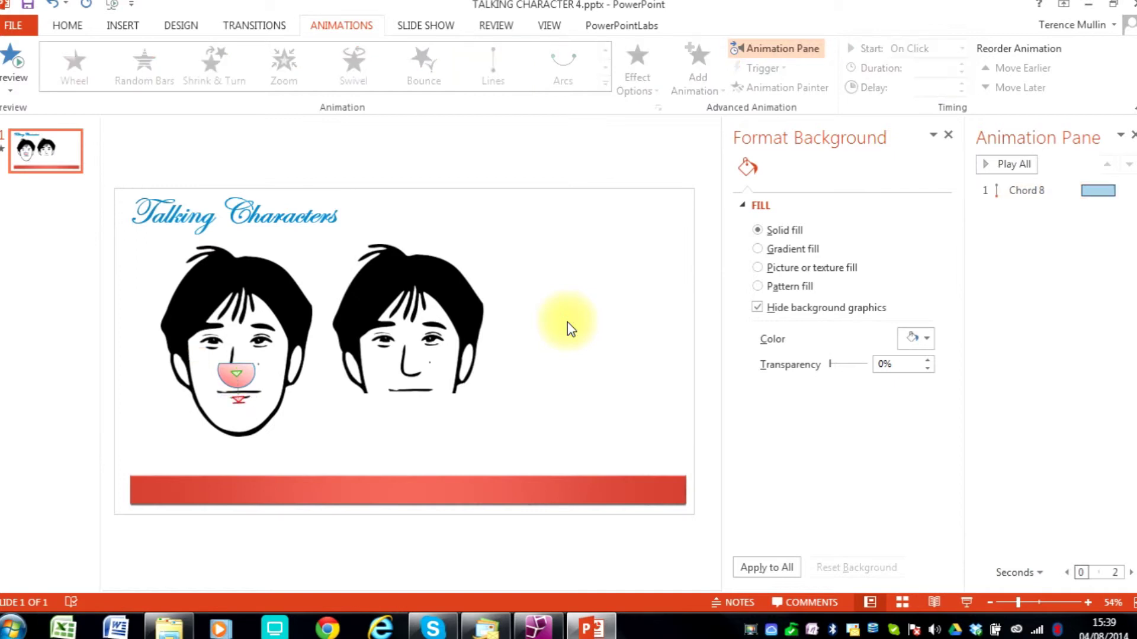
{"action": "left_click", "coordinate": [1128, 191]}
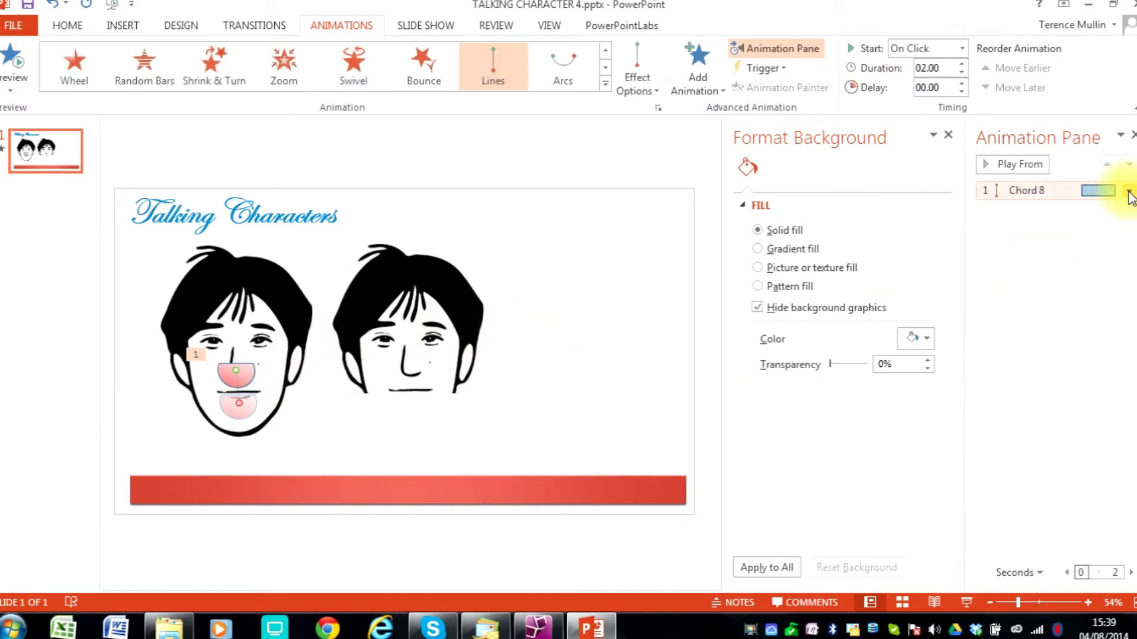
{"action": "left_click", "coordinate": [1128, 191]}
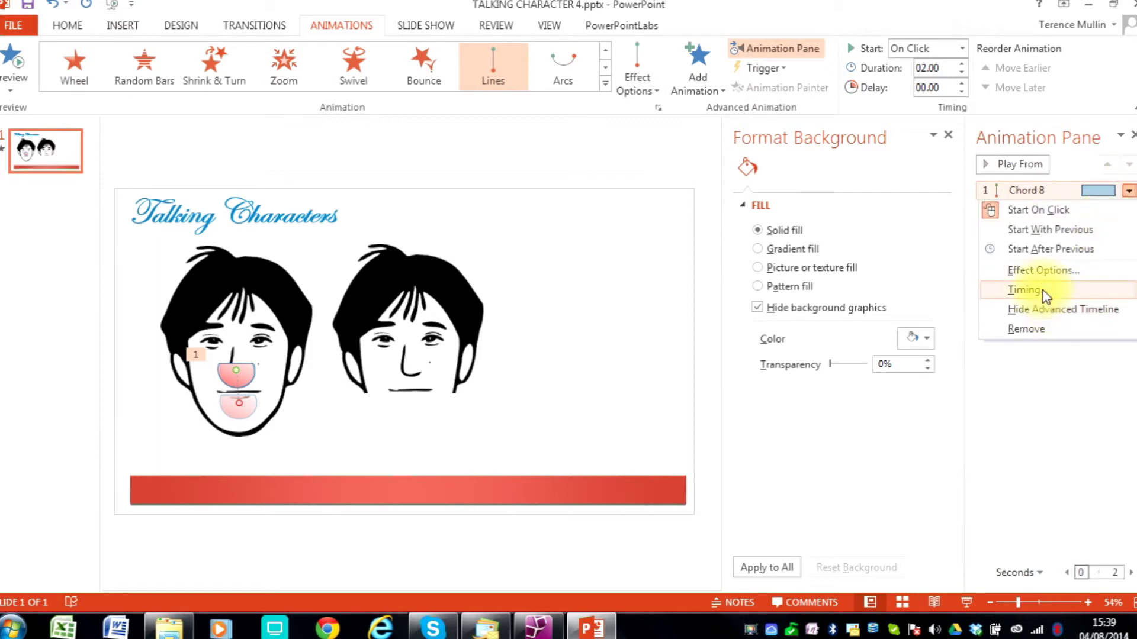
Step: Set Smooth start and Smooth end to 0 for the Down motion
{"action": "left_click", "coordinate": [1042, 275]}
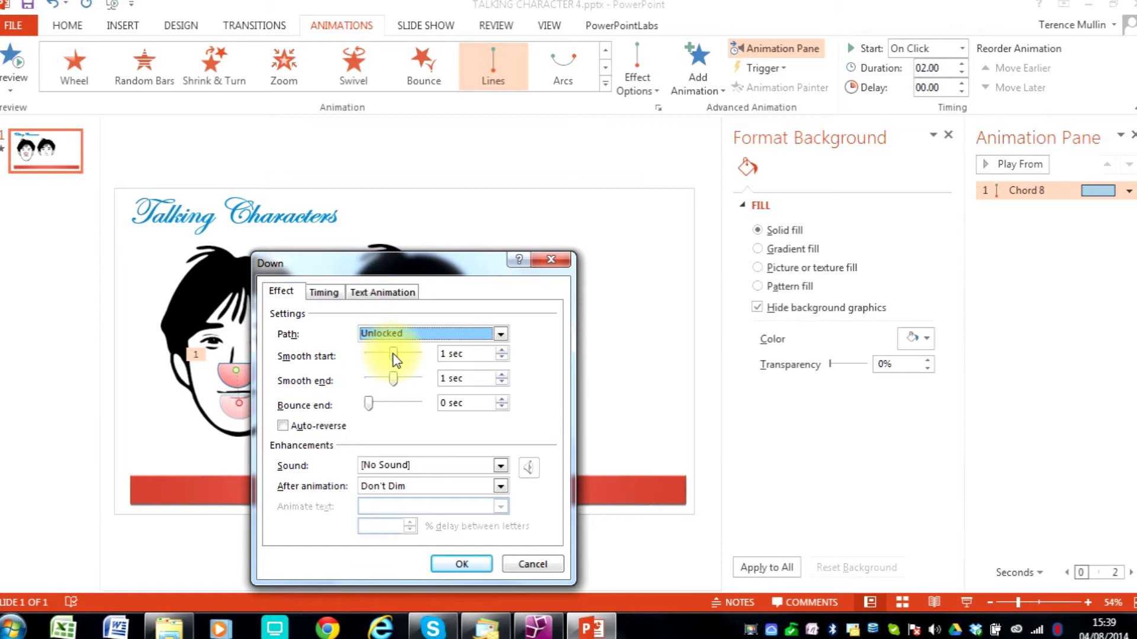
{"action": "left_click_drag", "start_coordinate": [389, 353], "coordinate": [358, 380]}
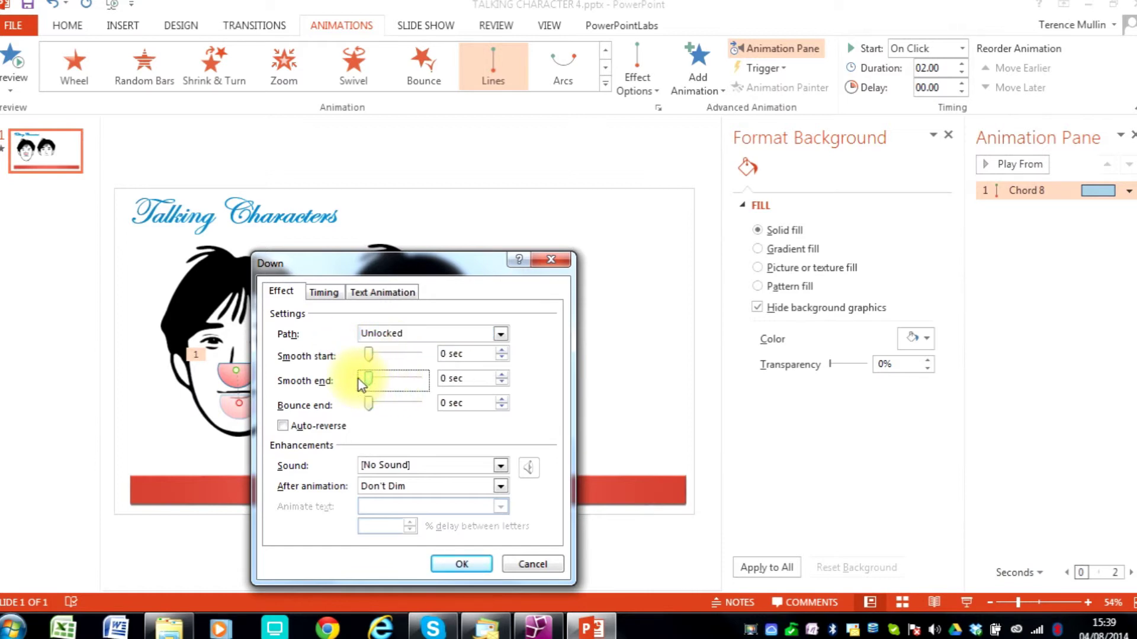
{"action": "left_click", "coordinate": [280, 426]}
Step: Time the motion to start After Previous, last 1 second (Fast), and repeat 5 times
{"action": "left_click", "coordinate": [328, 292]}
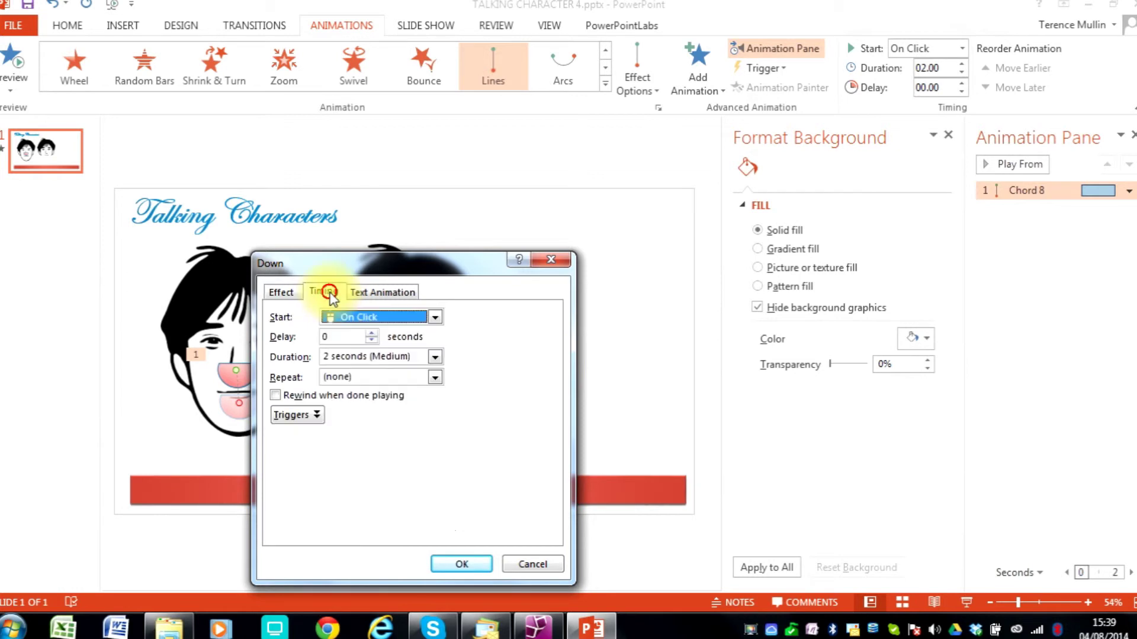
{"action": "left_click", "coordinate": [435, 318]}
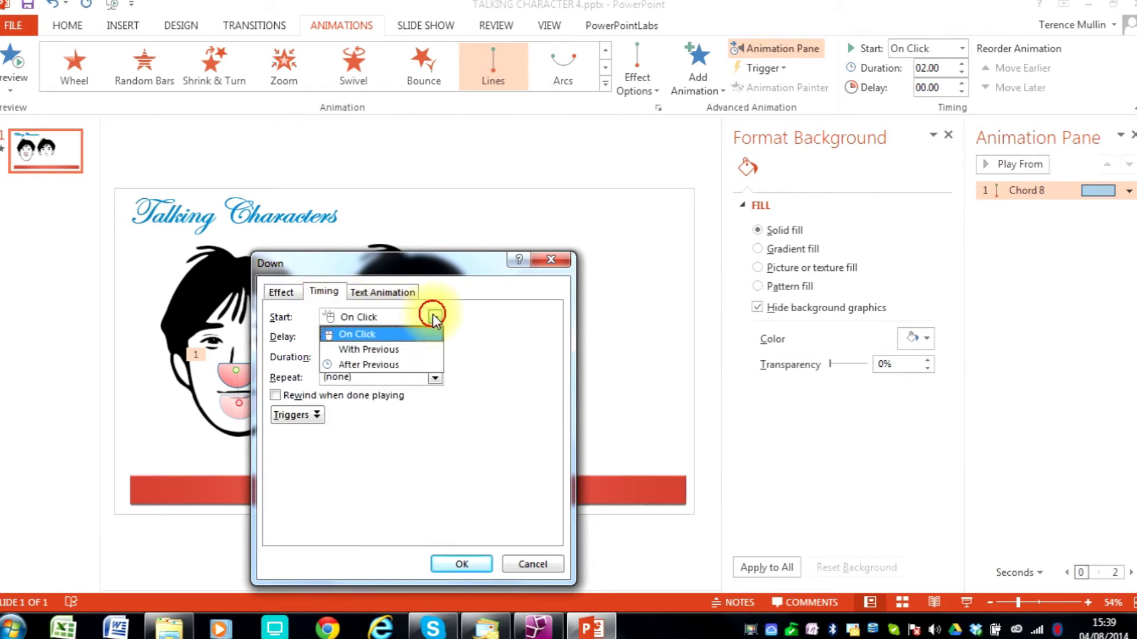
{"action": "left_click", "coordinate": [380, 364]}
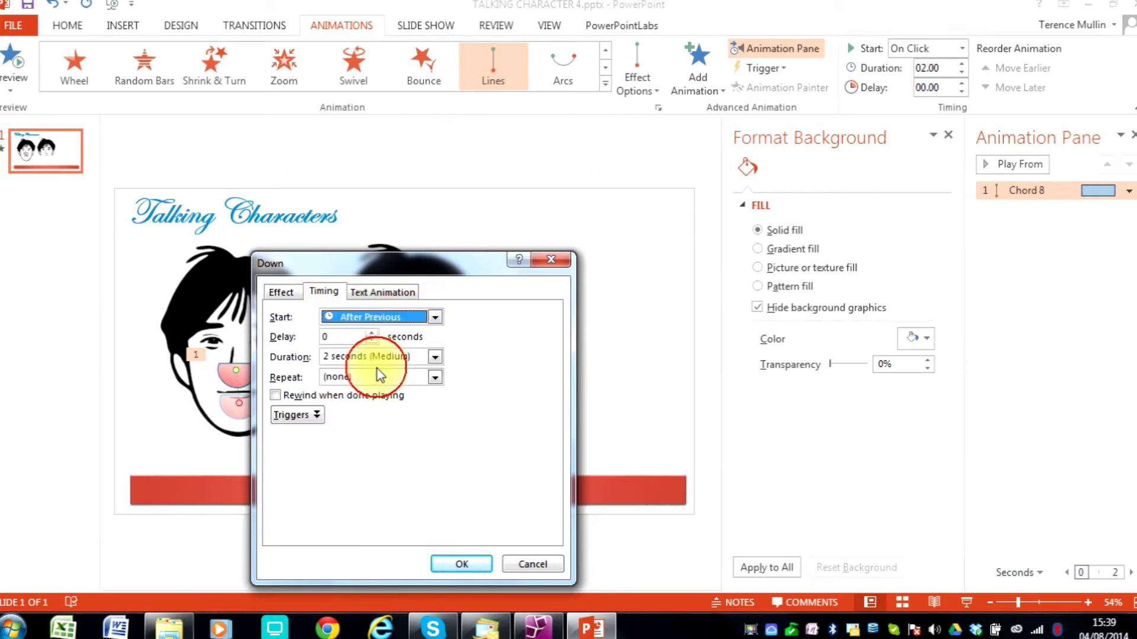
{"action": "left_click", "coordinate": [435, 357]}
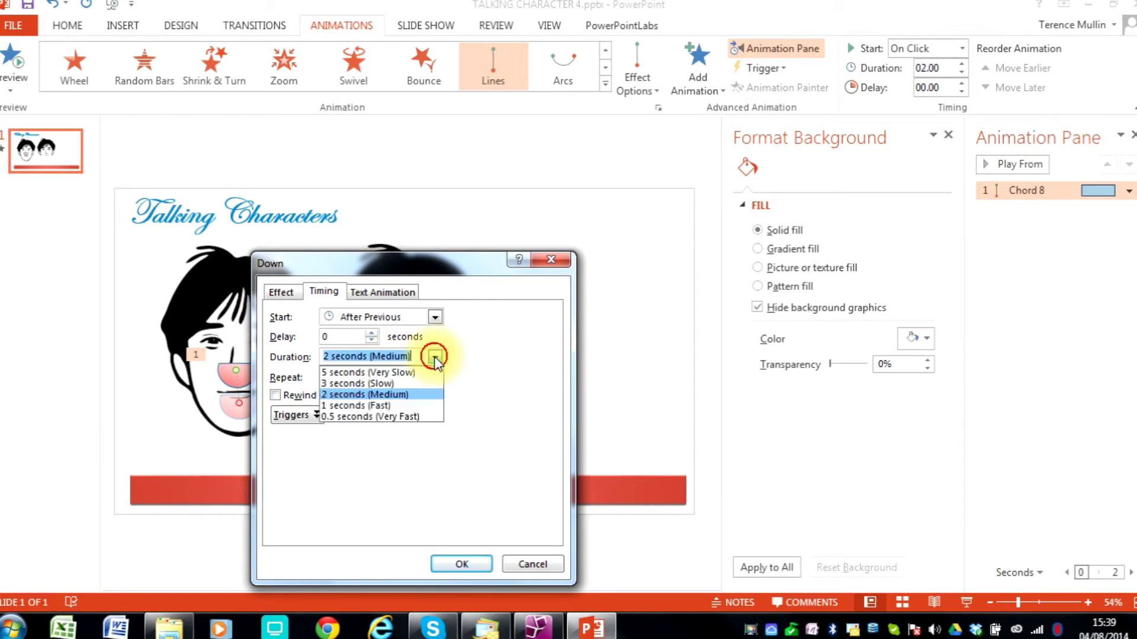
{"action": "left_click", "coordinate": [380, 409]}
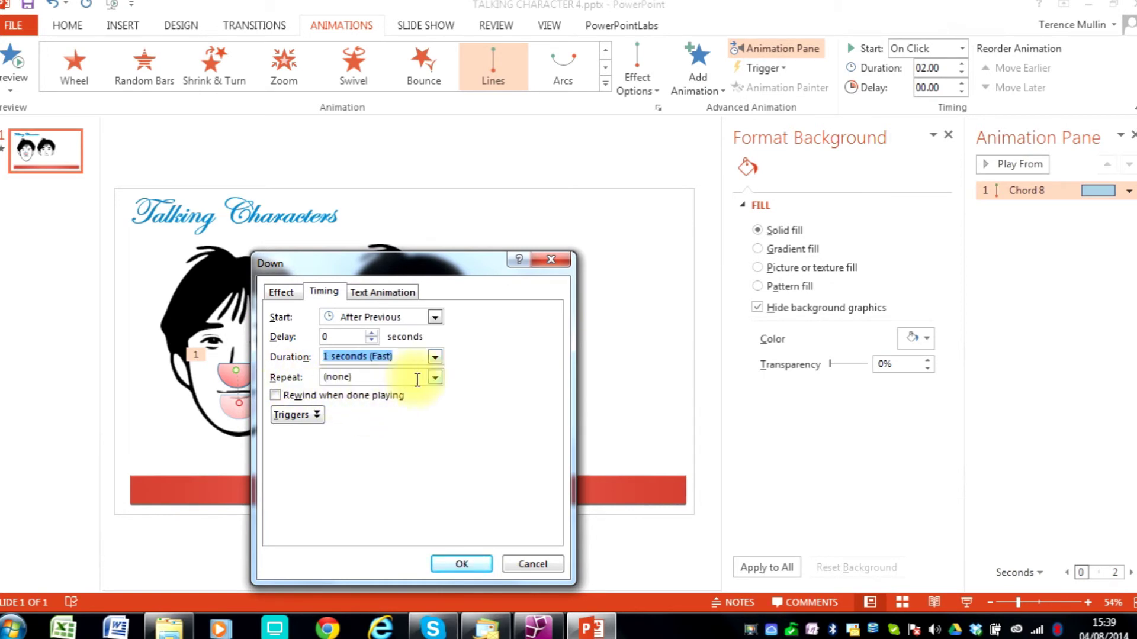
{"action": "left_click", "coordinate": [436, 378]}
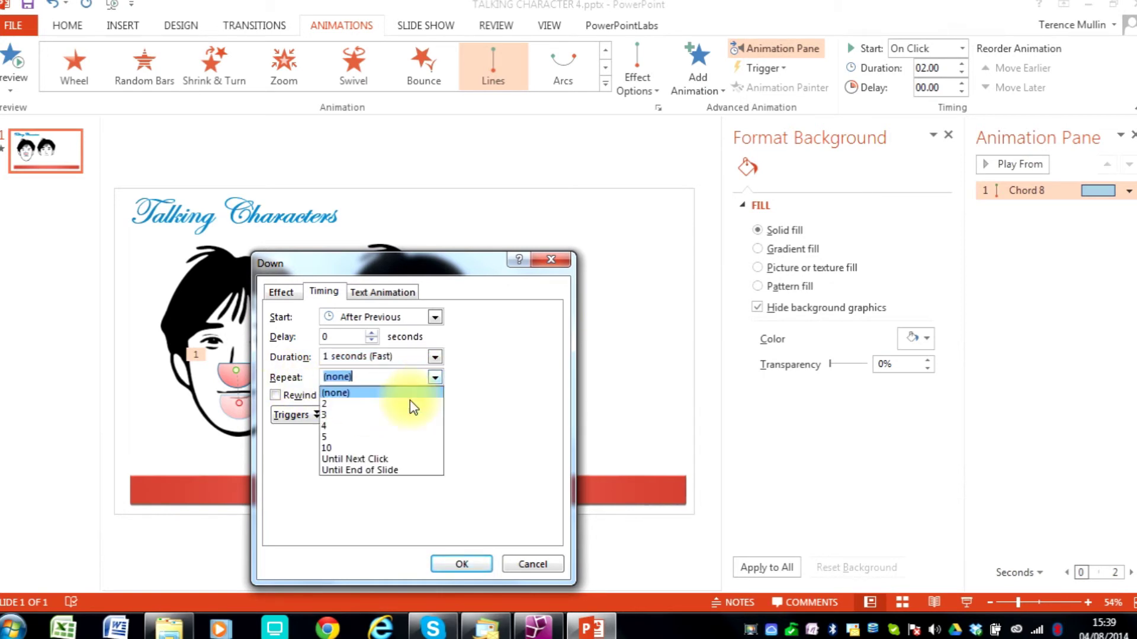
{"action": "left_click", "coordinate": [345, 439]}
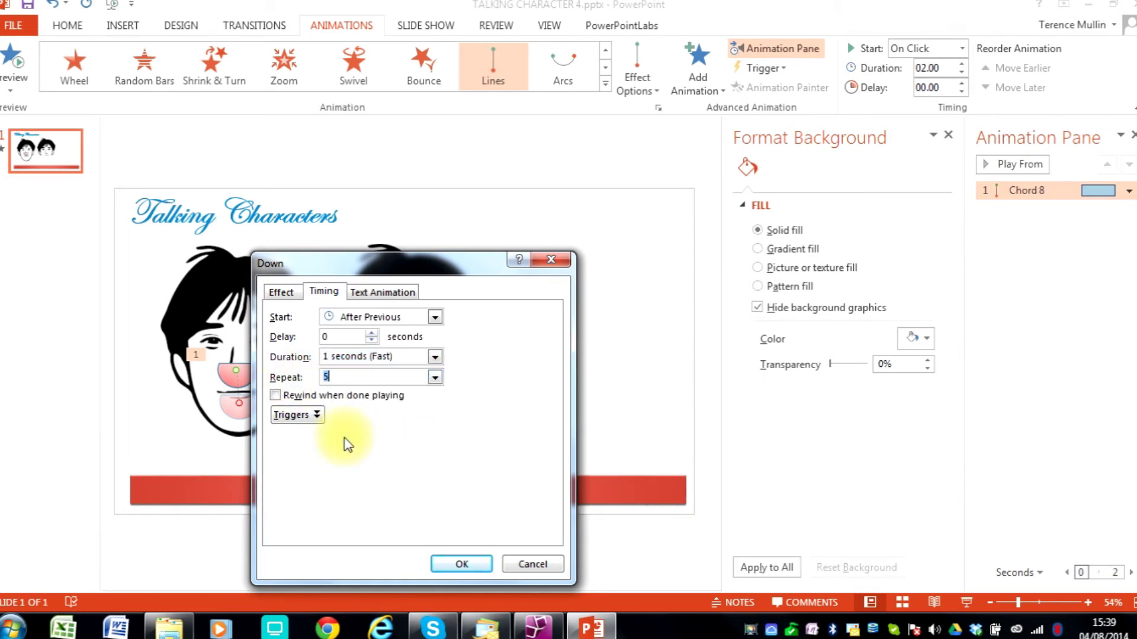
{"action": "left_click", "coordinate": [461, 564]}
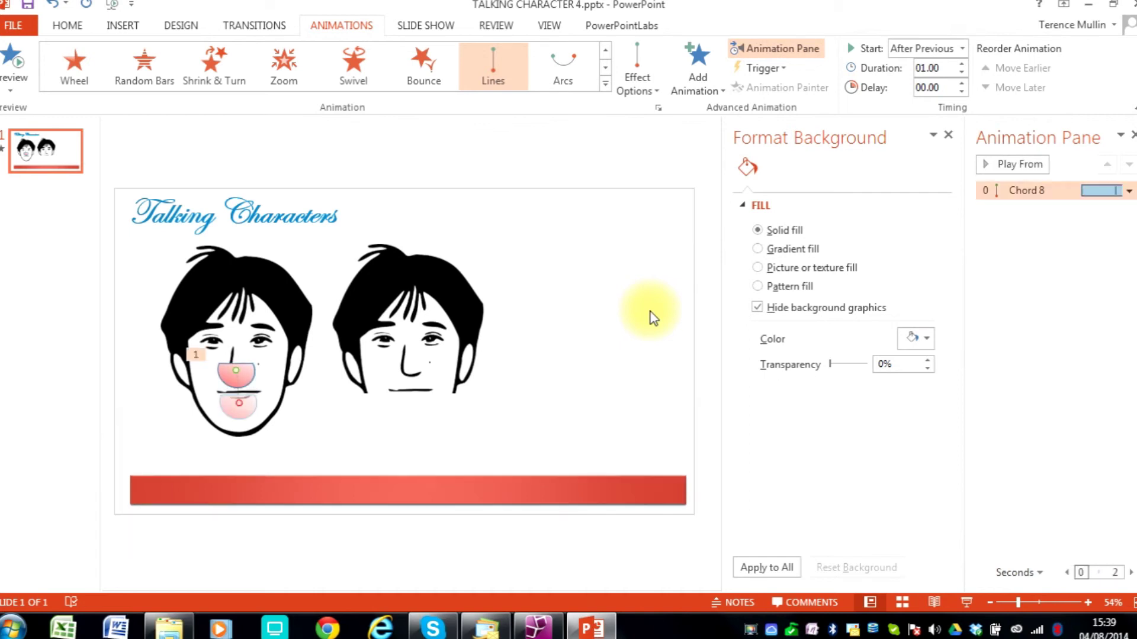
Step: Move the jawless face onto the full cartoon face and bring it to front, hiding the tongue
{"action": "left_click", "coordinate": [449, 312]}
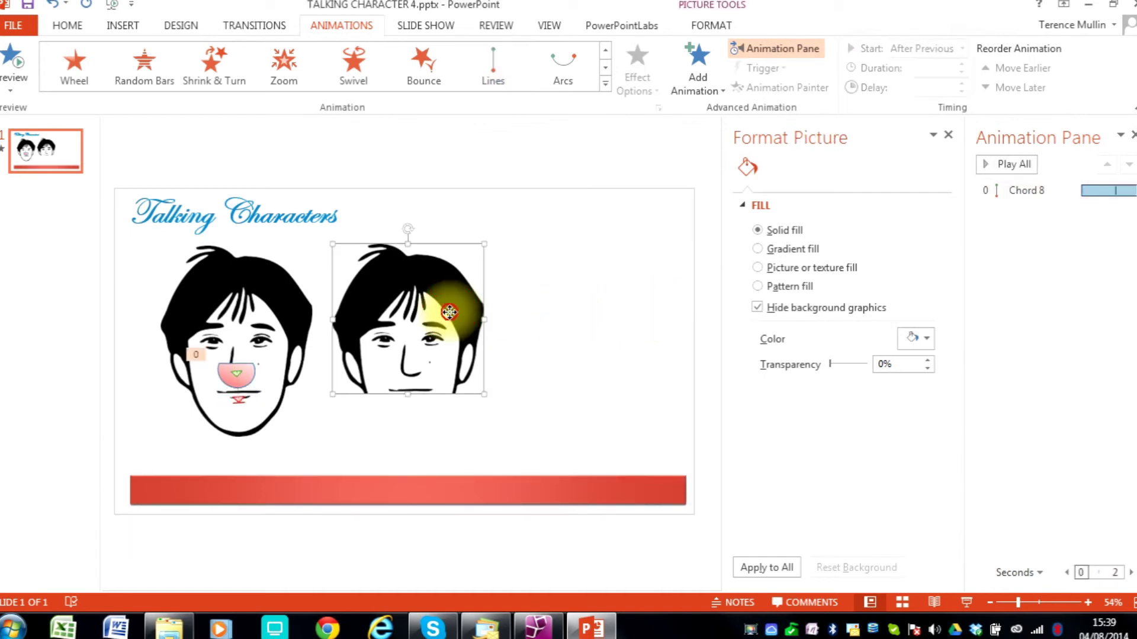
{"action": "left_click_drag", "start_coordinate": [449, 312], "coordinate": [281, 312]}
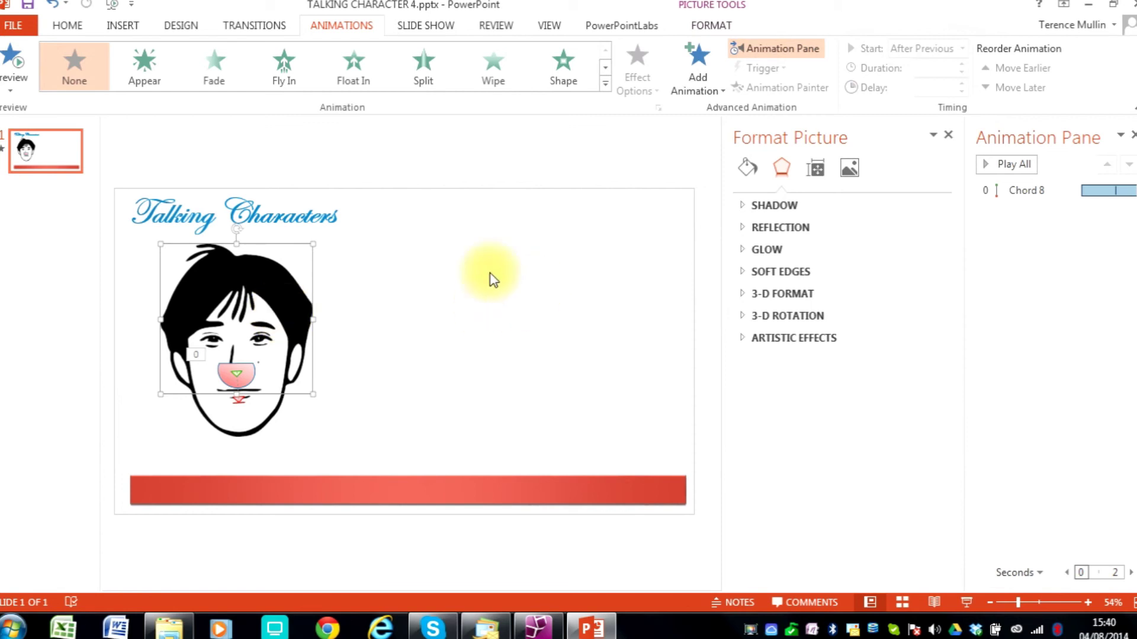
{"action": "right_click", "coordinate": [268, 281]}
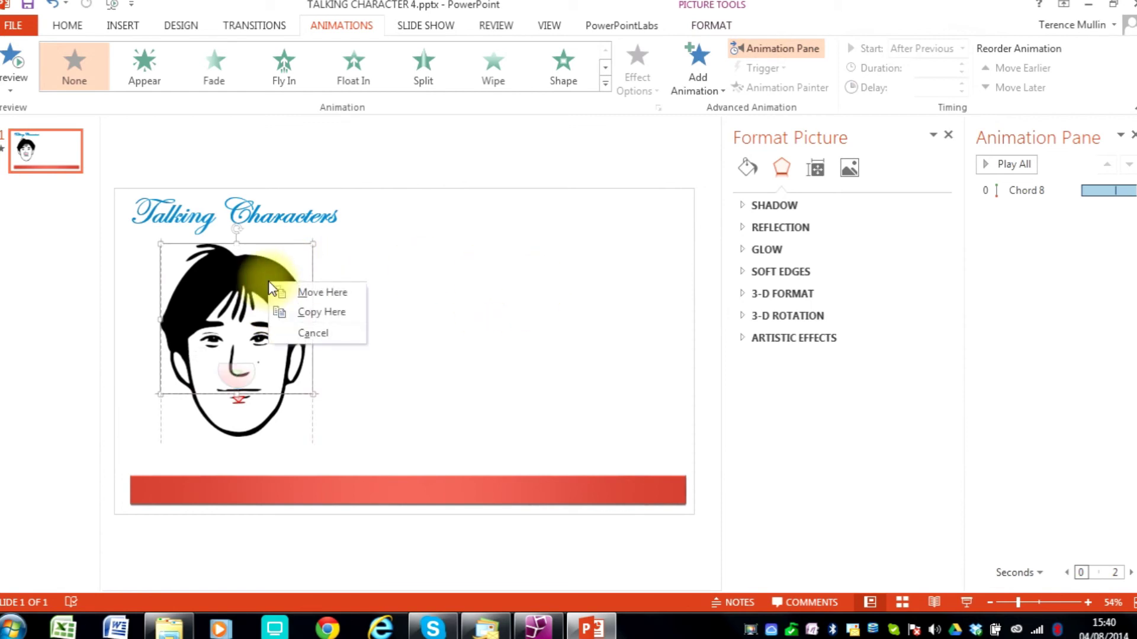
{"action": "right_click", "coordinate": [269, 285]}
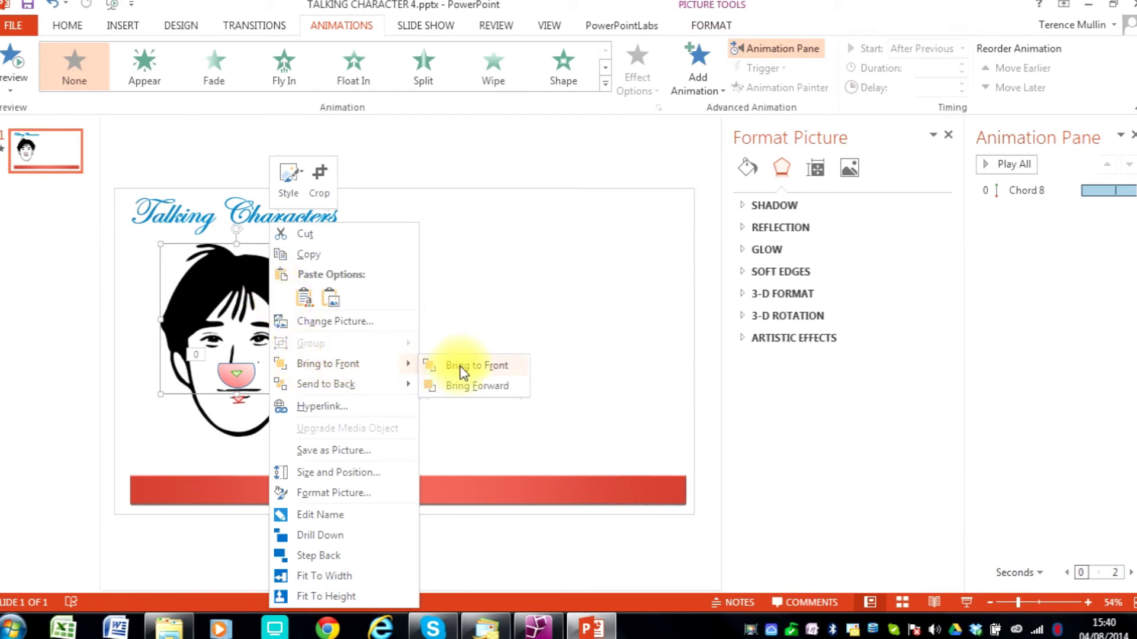
{"action": "left_click", "coordinate": [462, 370]}
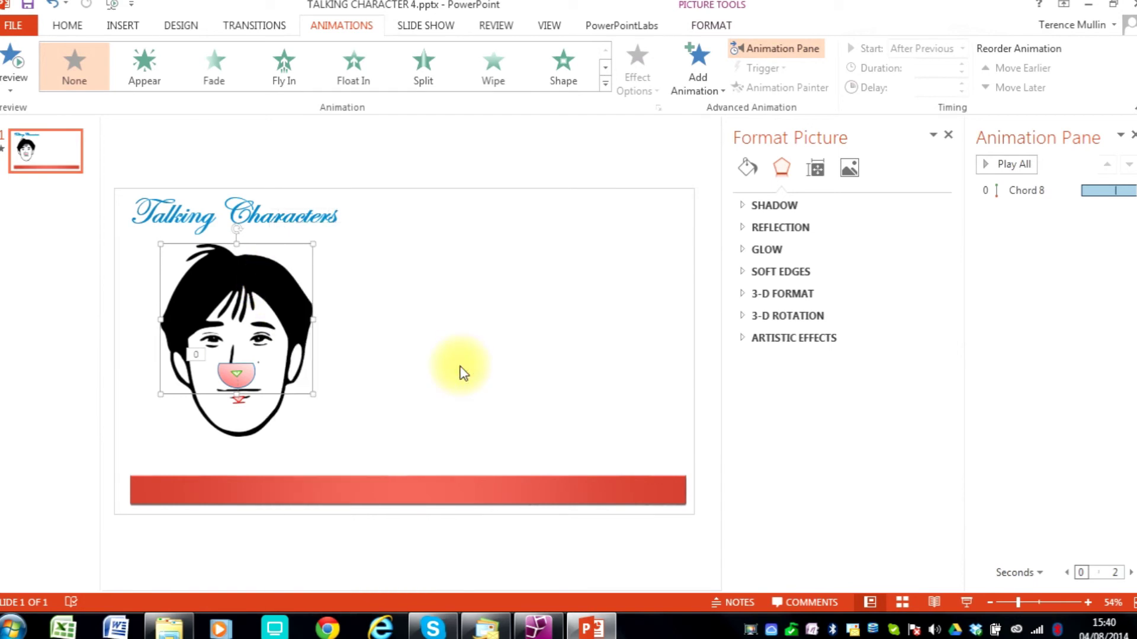
{"action": "left_click", "coordinate": [463, 373]}
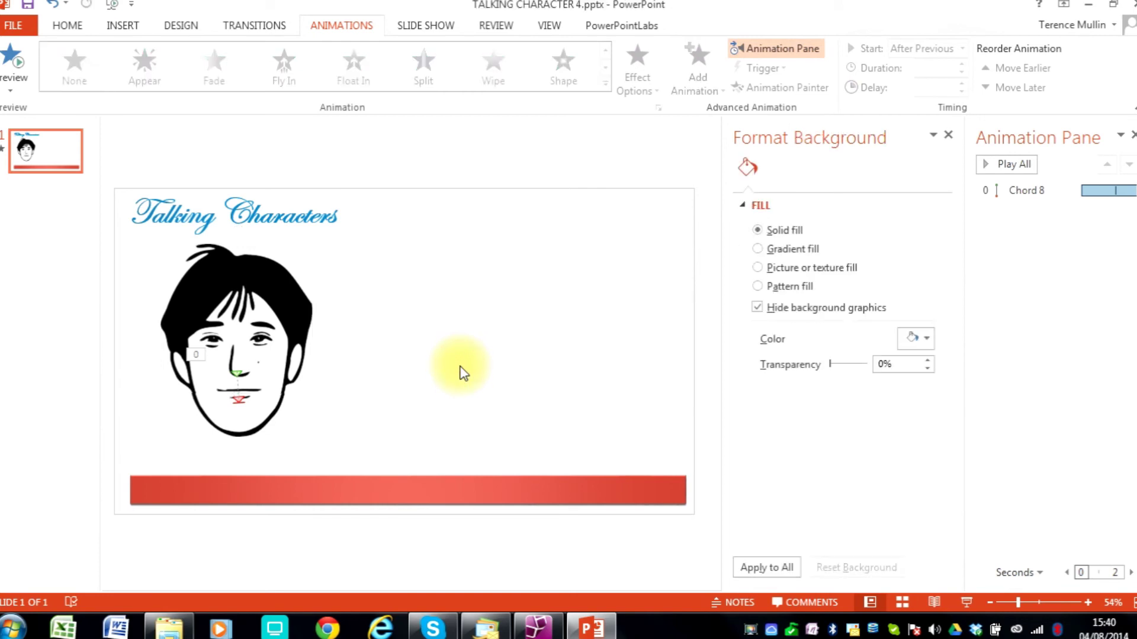
Step: Preview the tongue's Chord 8 animation with Play From
{"action": "left_click", "coordinate": [1034, 192]}
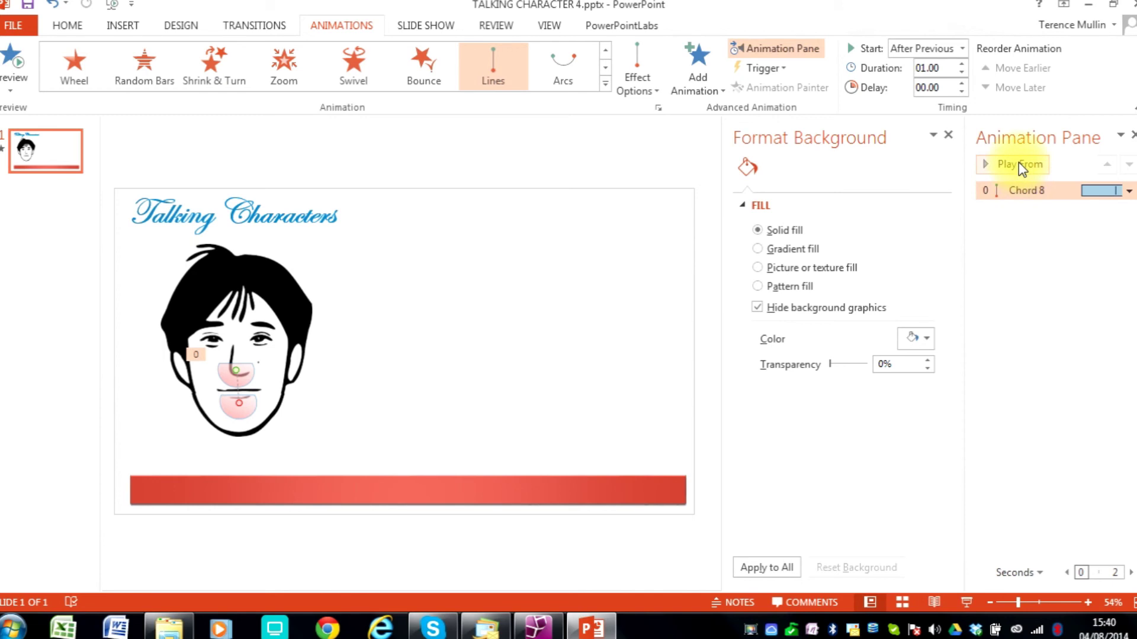
{"action": "left_click", "coordinate": [1018, 162]}
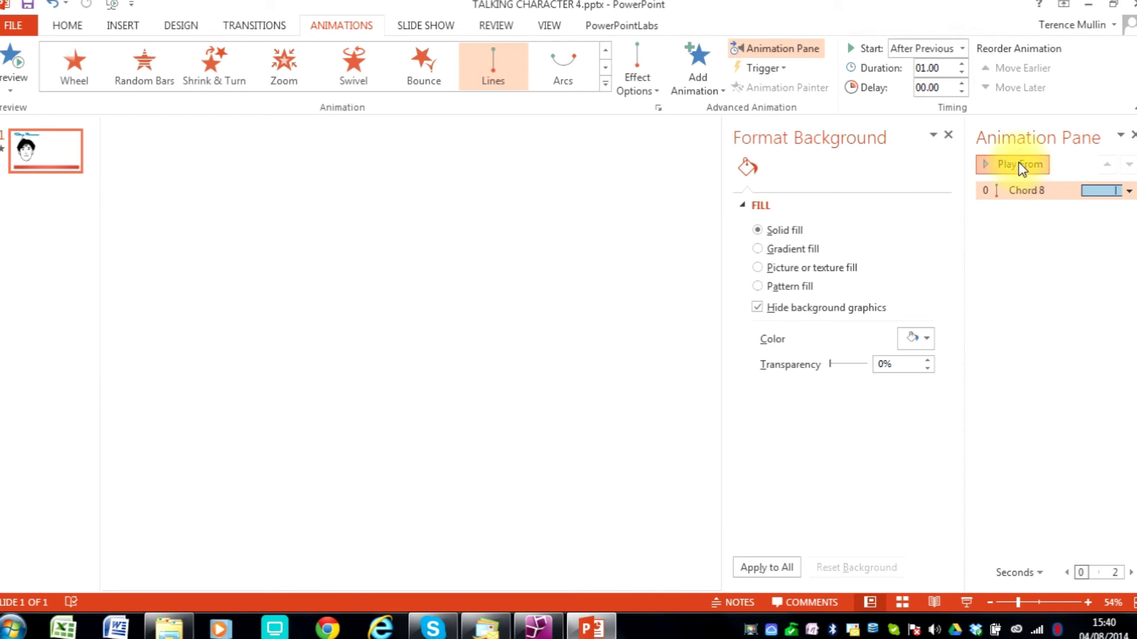